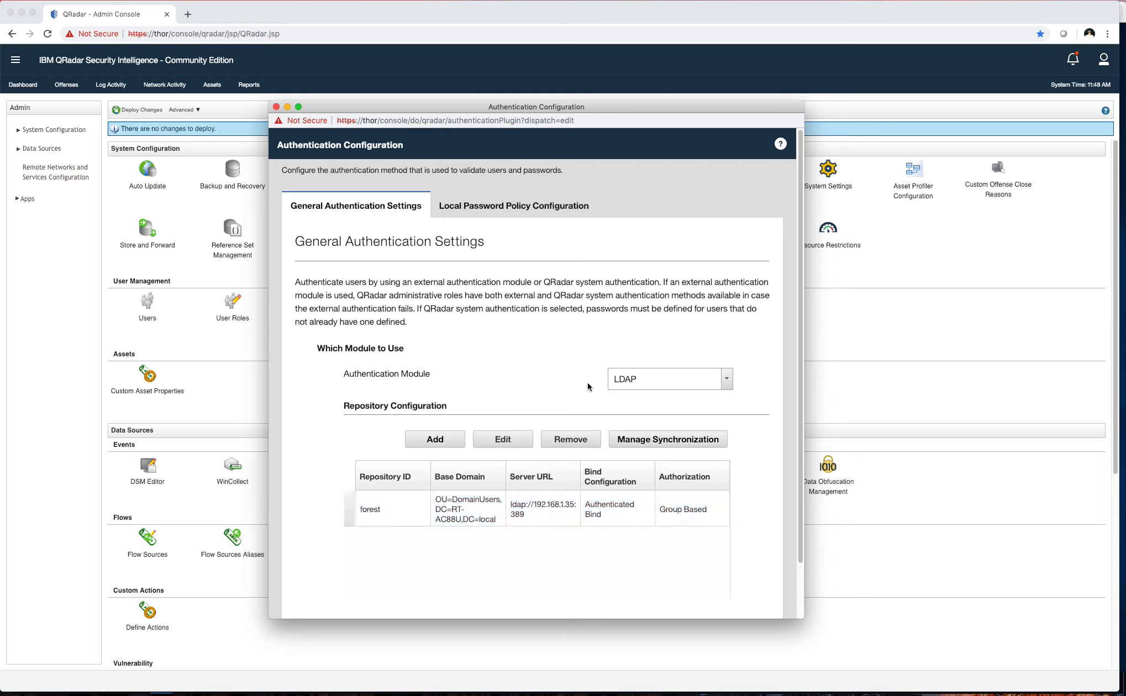
Keep LDAP as the authentication module and open the 'forest' repository in Edit LDAP Repository
click(662, 379)
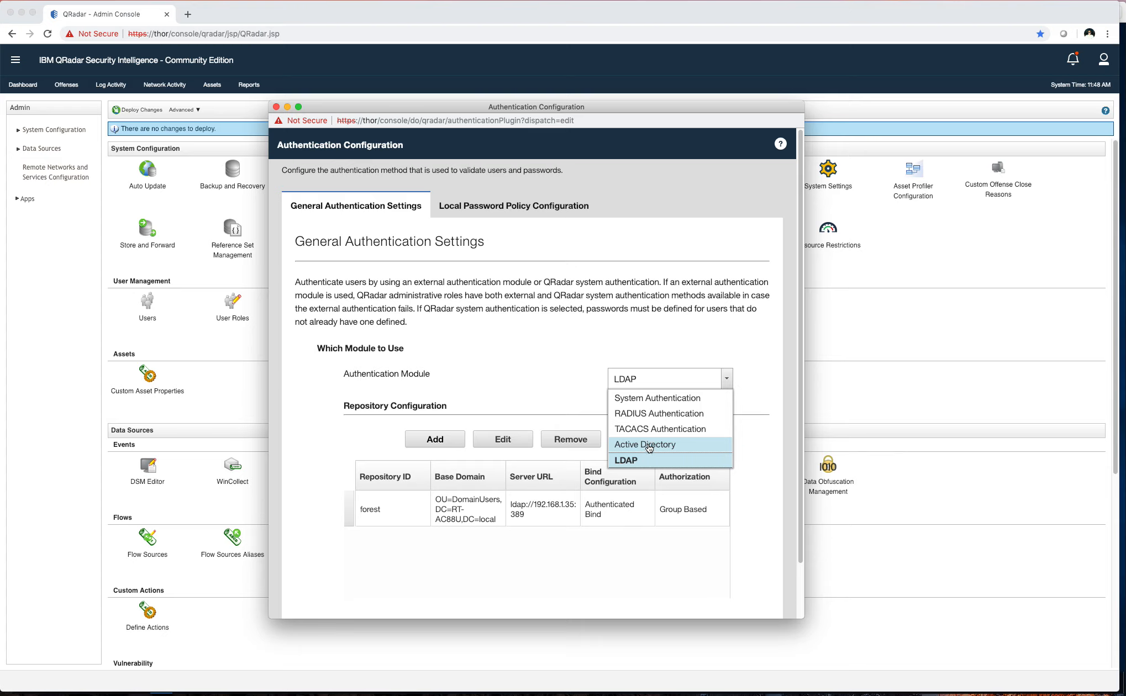
click(629, 460)
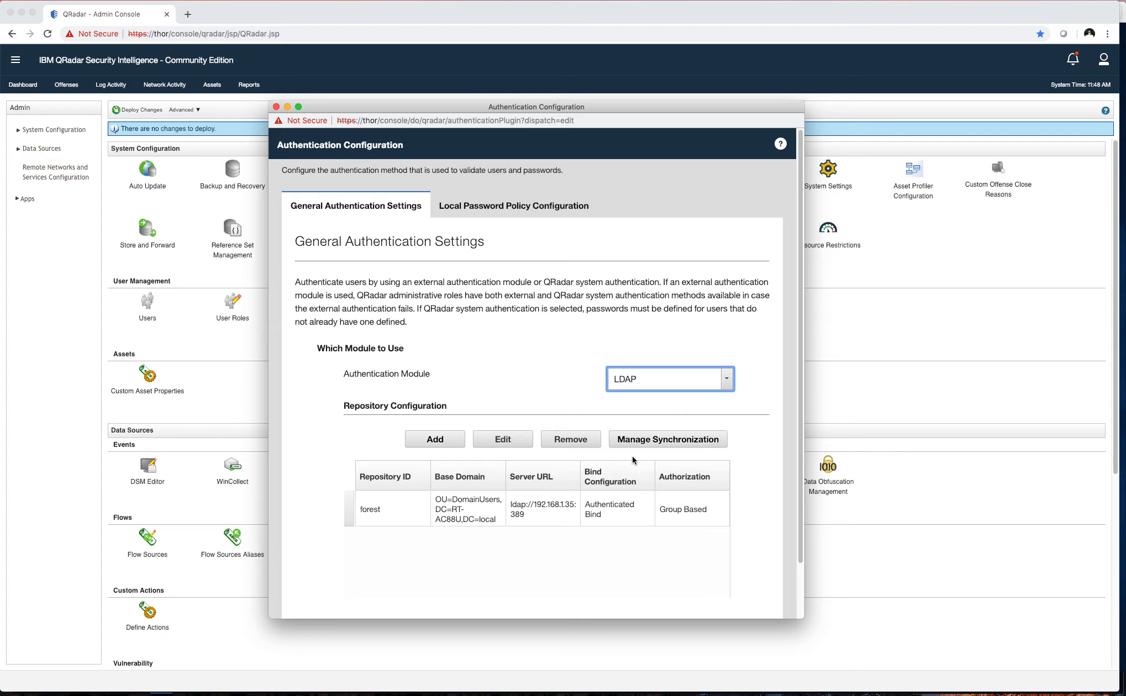
click(464, 514)
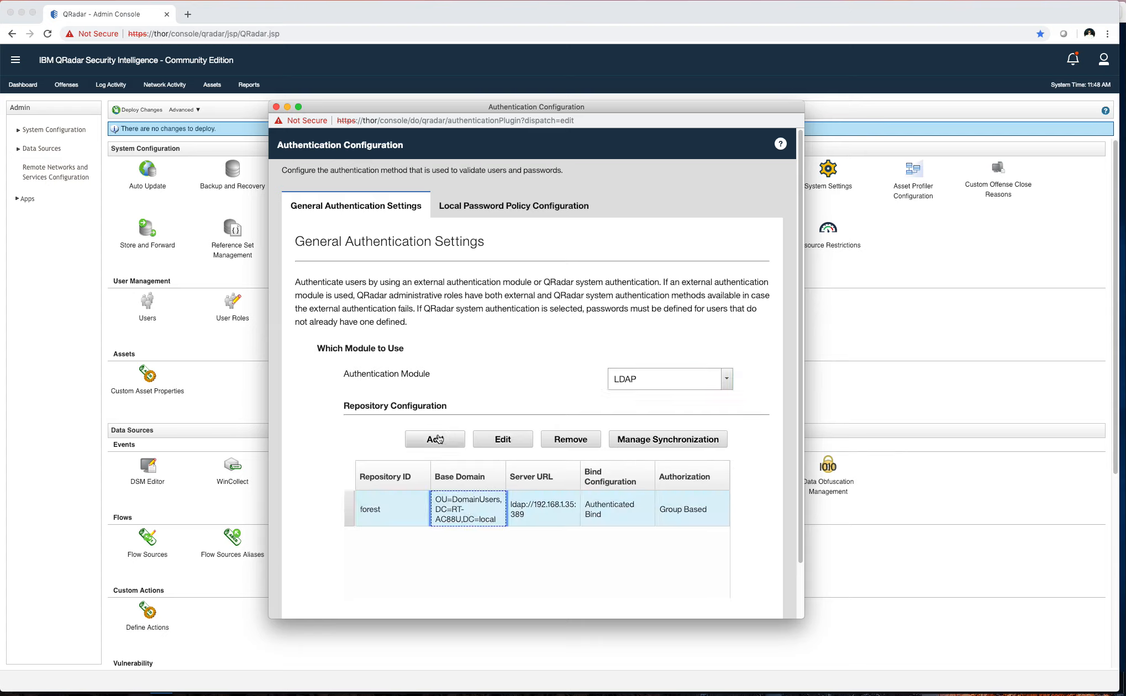
click(488, 439)
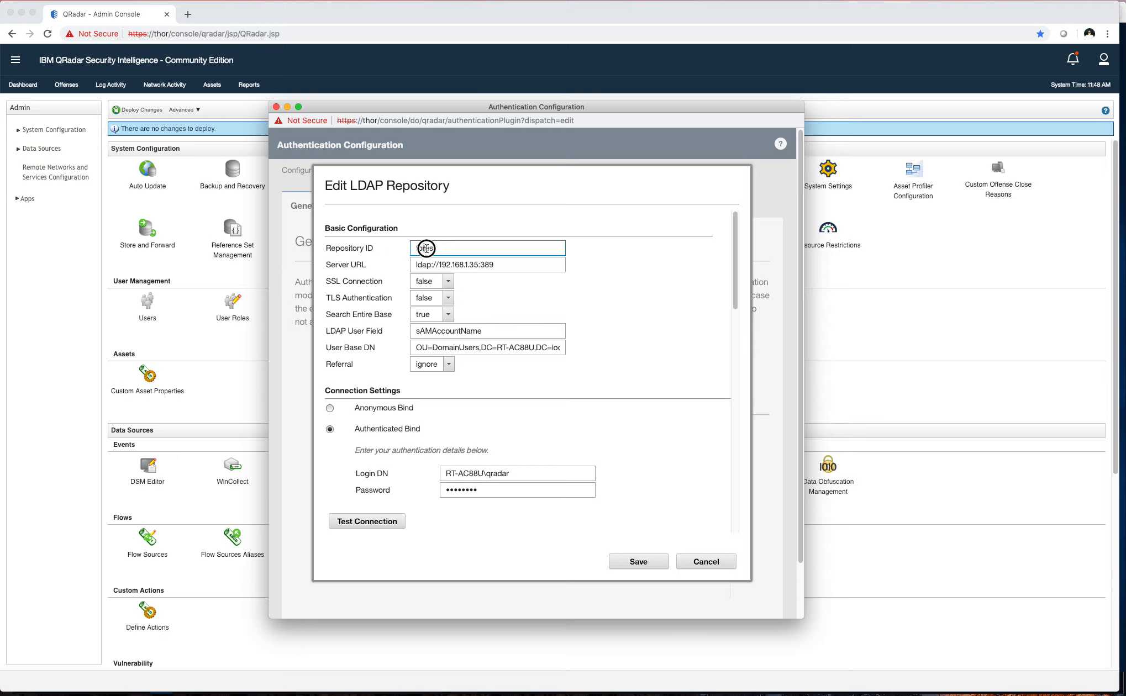
Review the forest repository ID and the server URL's IP address and port 389
drag(438, 248, 396, 251)
click(419, 248)
drag(435, 251, 387, 251)
drag(441, 265, 478, 265)
double_click(489, 265)
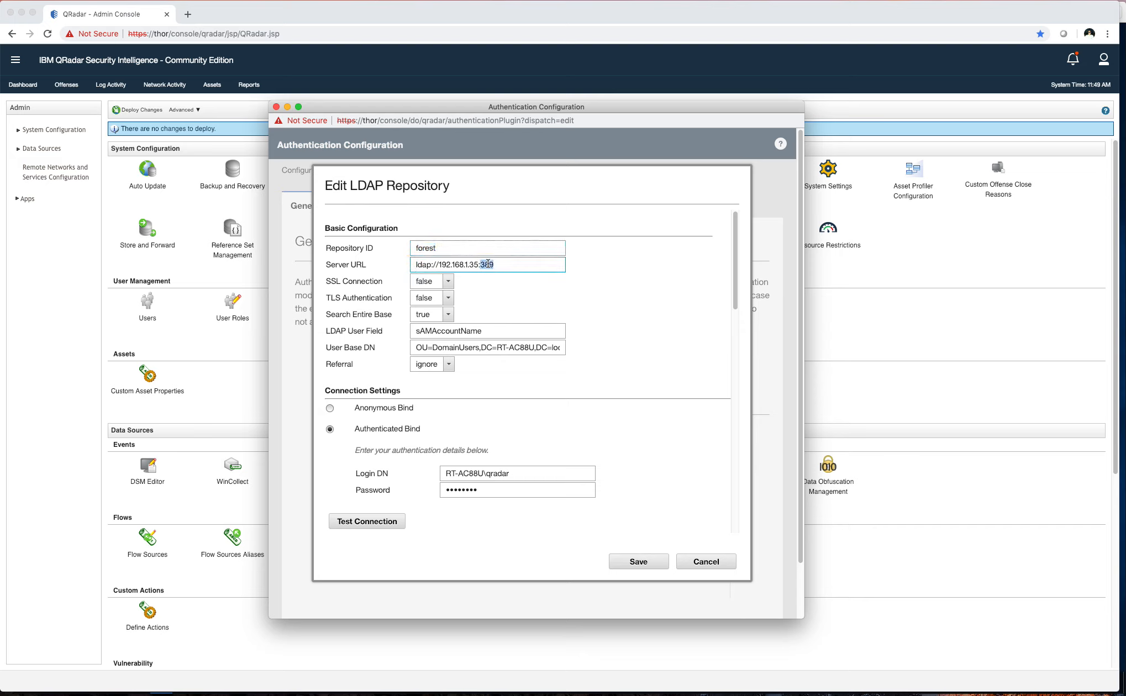
click(490, 278)
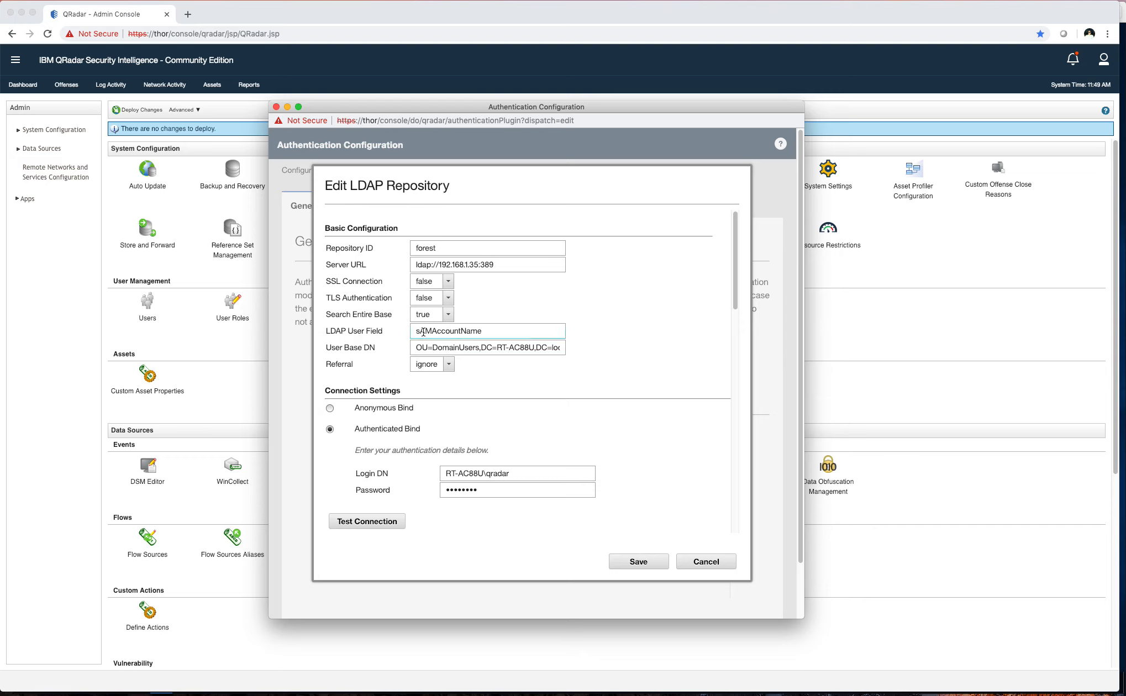
Review the sAMAccountName user field and the DomainUsers, RT-AC88U base DN, then switch to the Windows Server VM
click(463, 331)
drag(418, 332, 421, 332)
click(448, 348)
drag(433, 350, 387, 348)
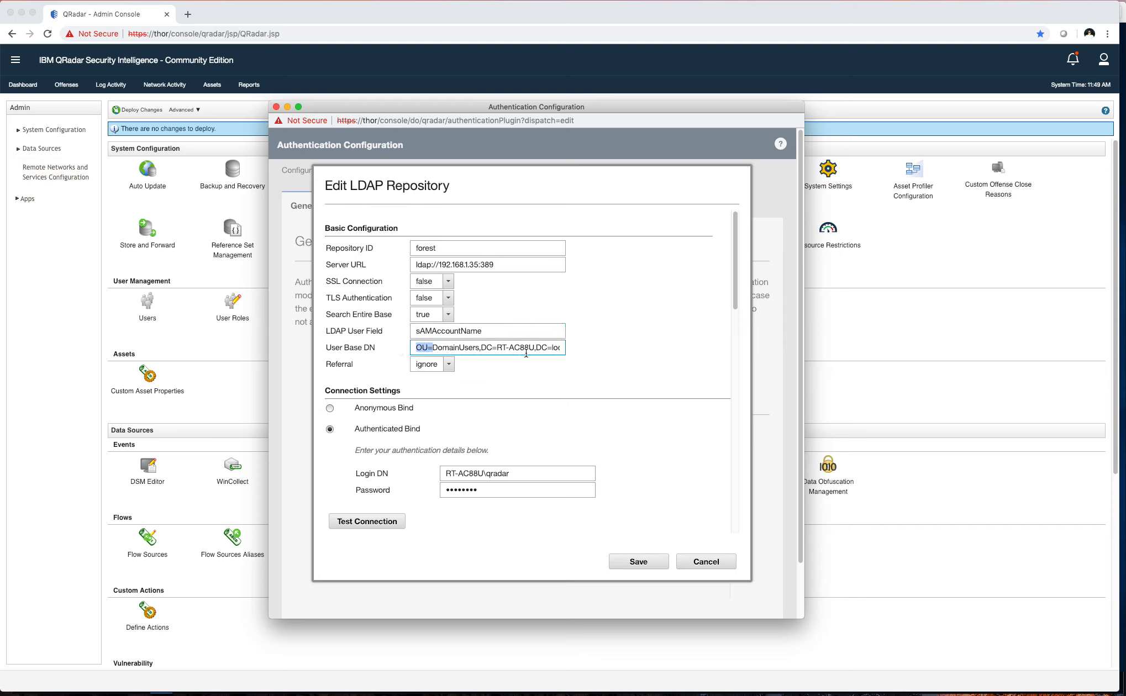
click(527, 352)
drag(488, 348, 576, 349)
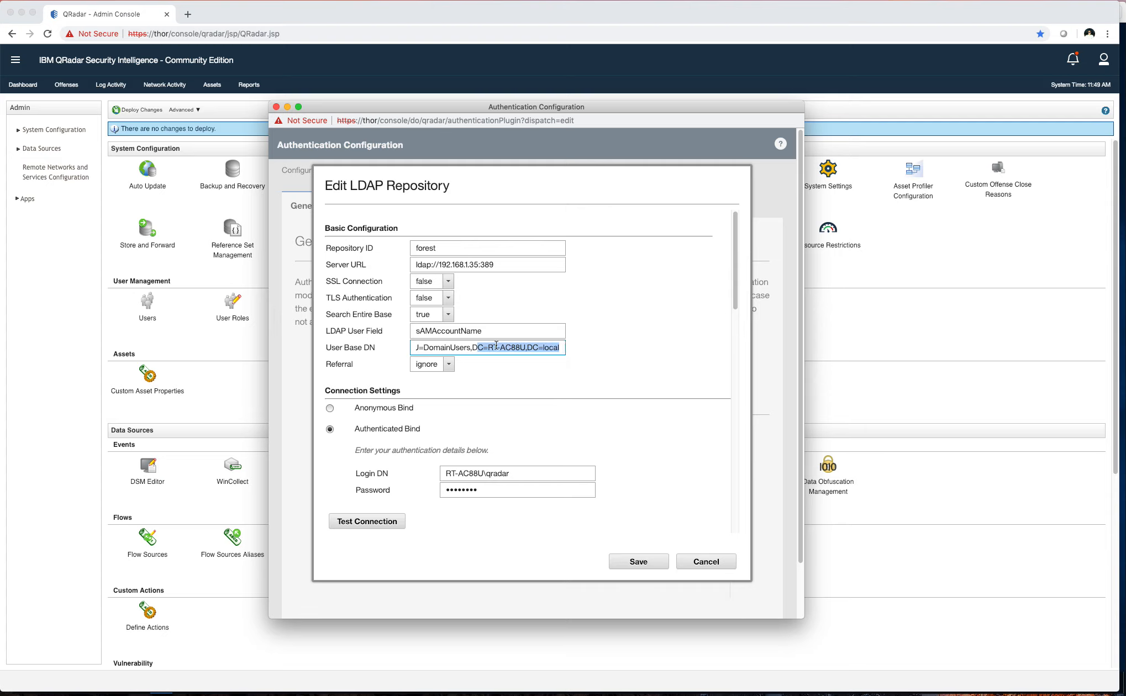
click(496, 347)
drag(493, 349, 418, 349)
click(545, 347)
click(450, 349)
click(469, 347)
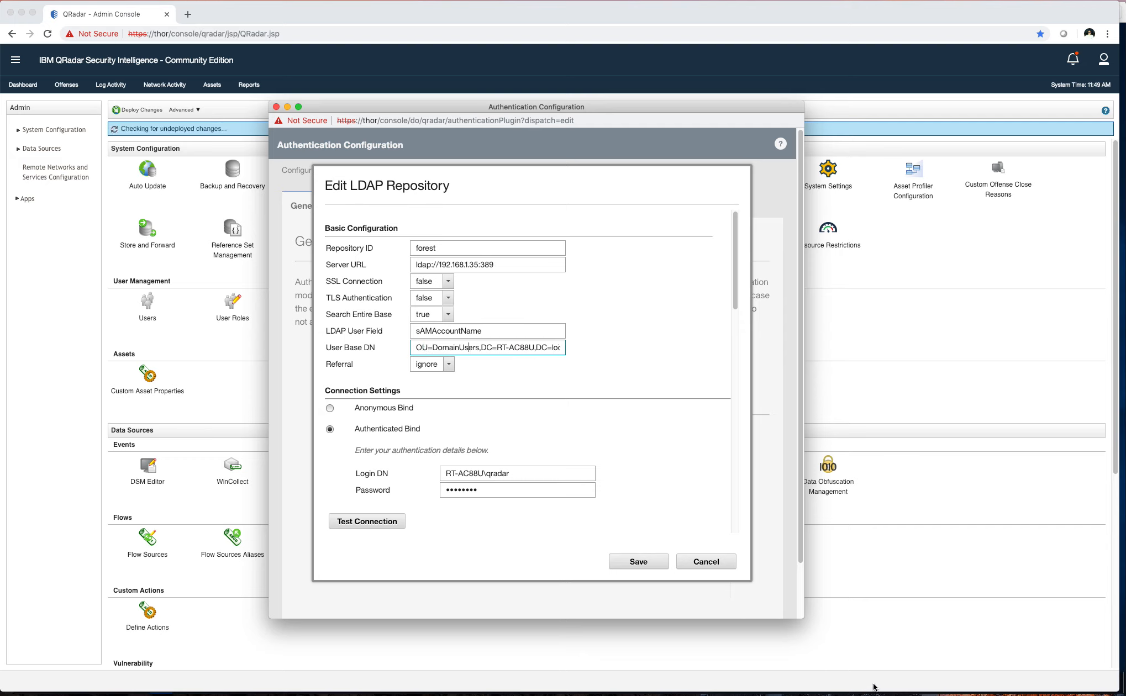
click(1121, 34)
click(1123, 37)
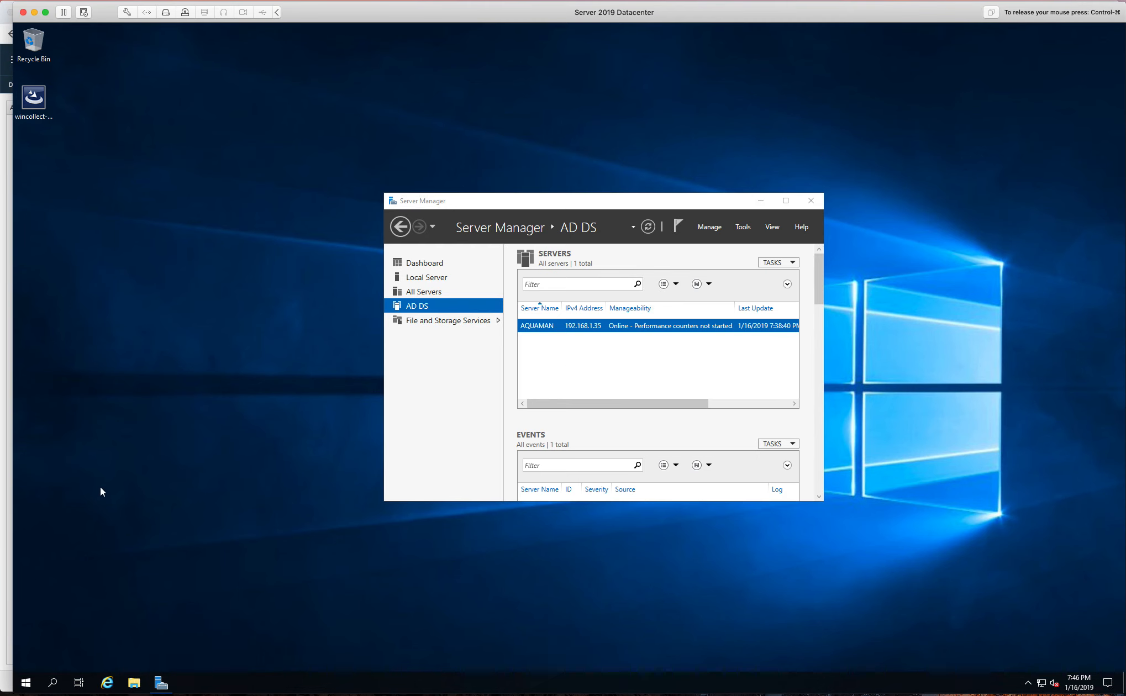
Launch Active Directory Users and Computers from Server Manager's Tools menu
key(ctrl)
click(742, 225)
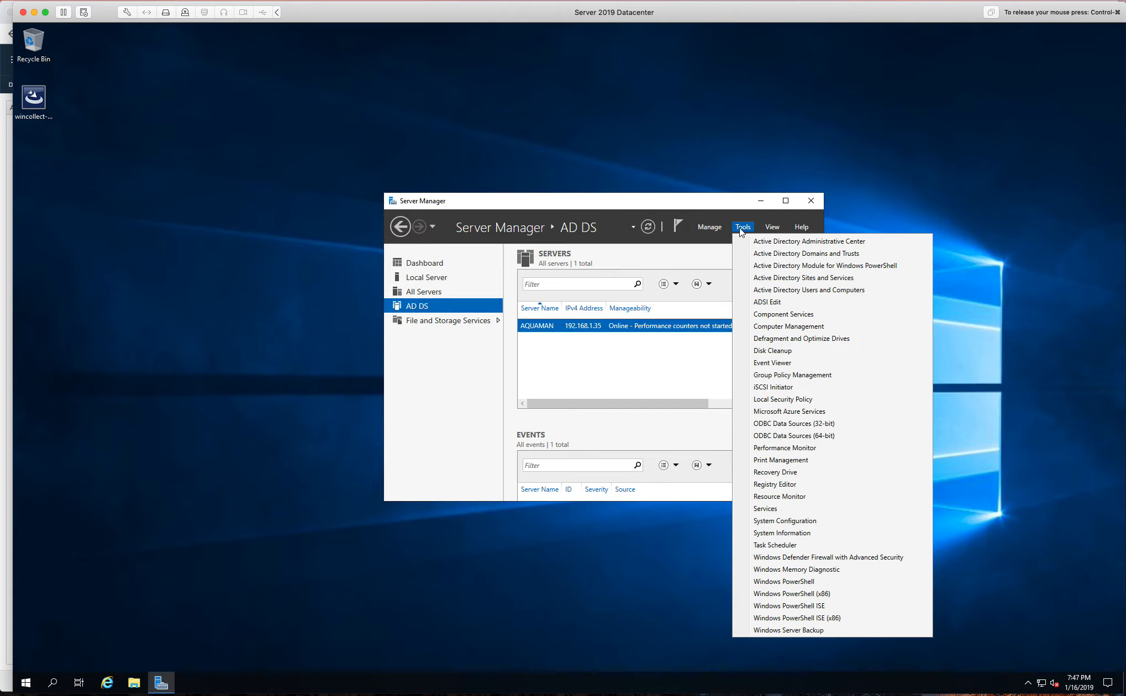
click(786, 290)
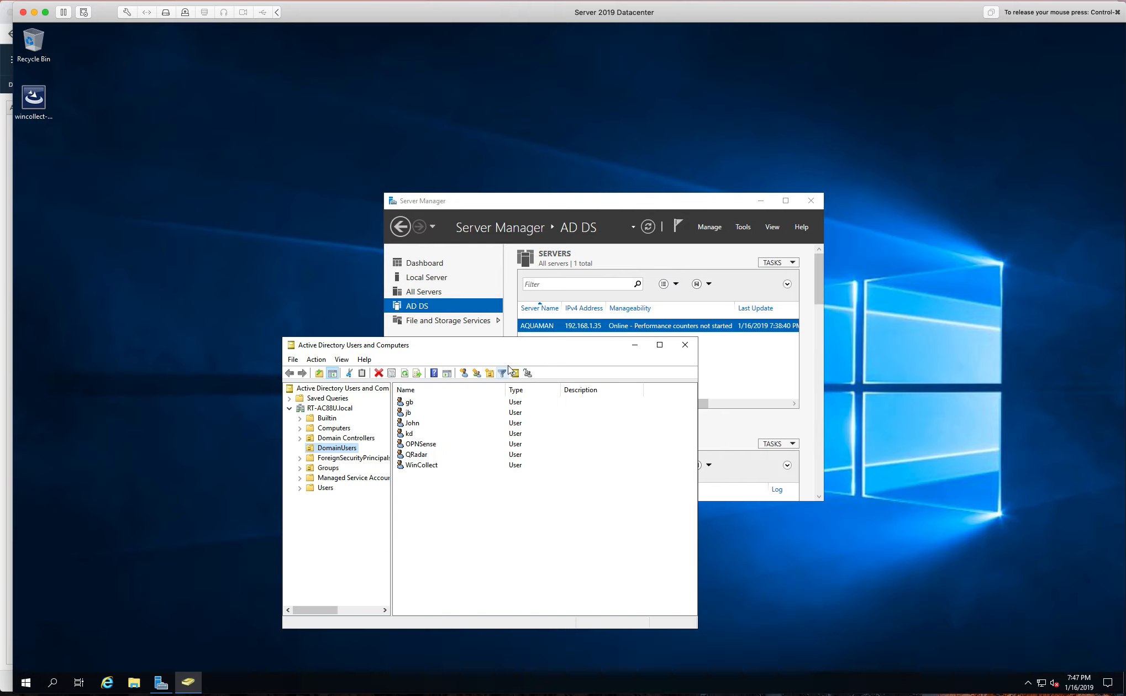
drag(505, 349, 525, 281)
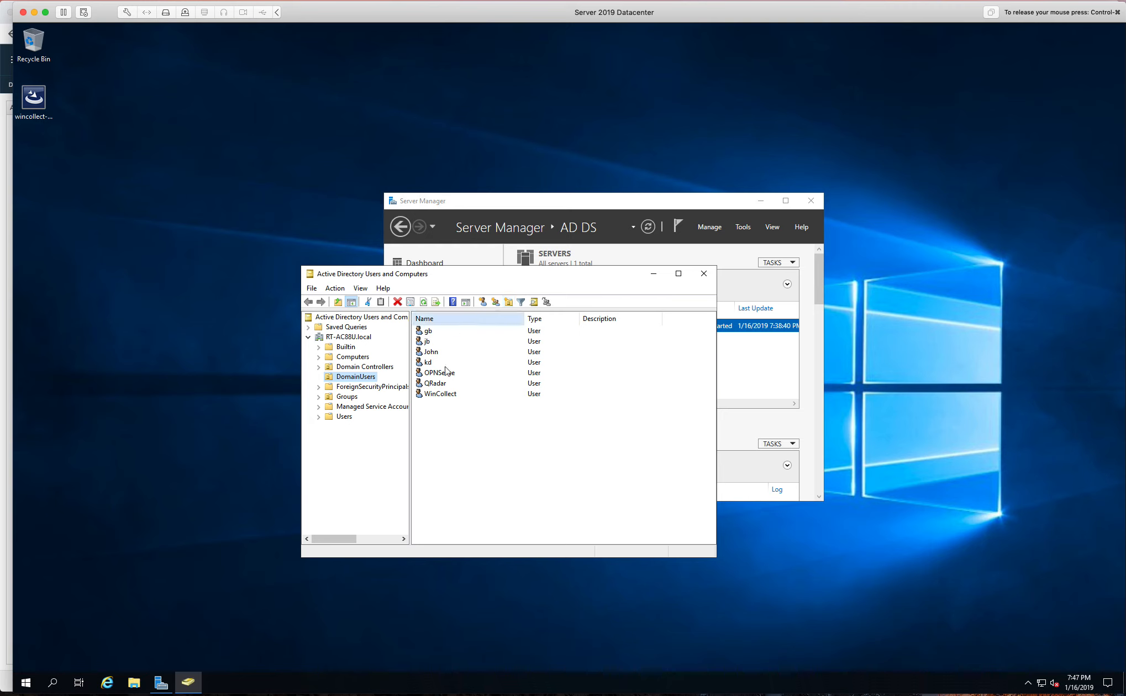
Browse the RT-AC88U.local DomainUsers and Users containers, then return to the QRadar console
click(340, 338)
click(353, 376)
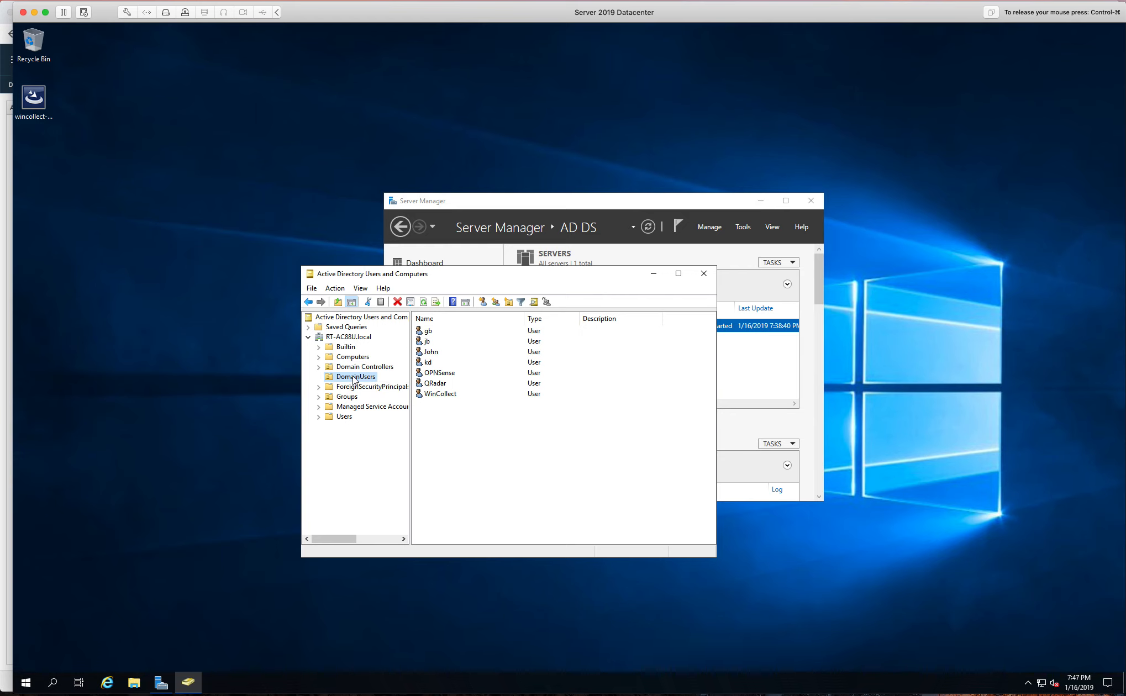
click(347, 337)
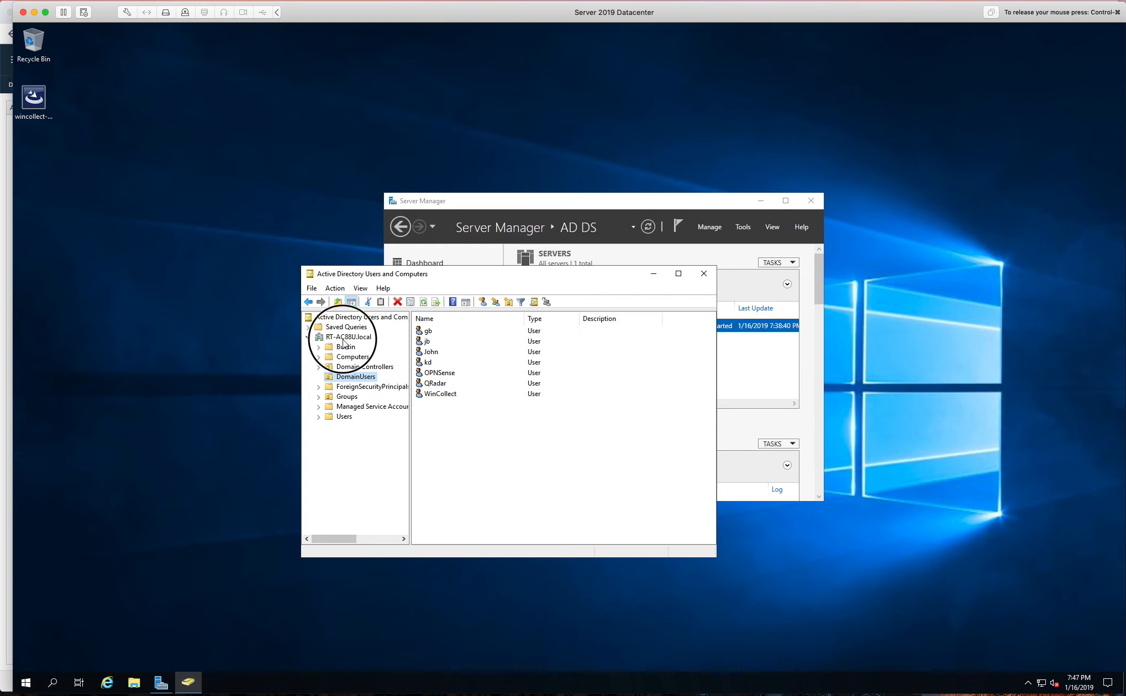
click(341, 377)
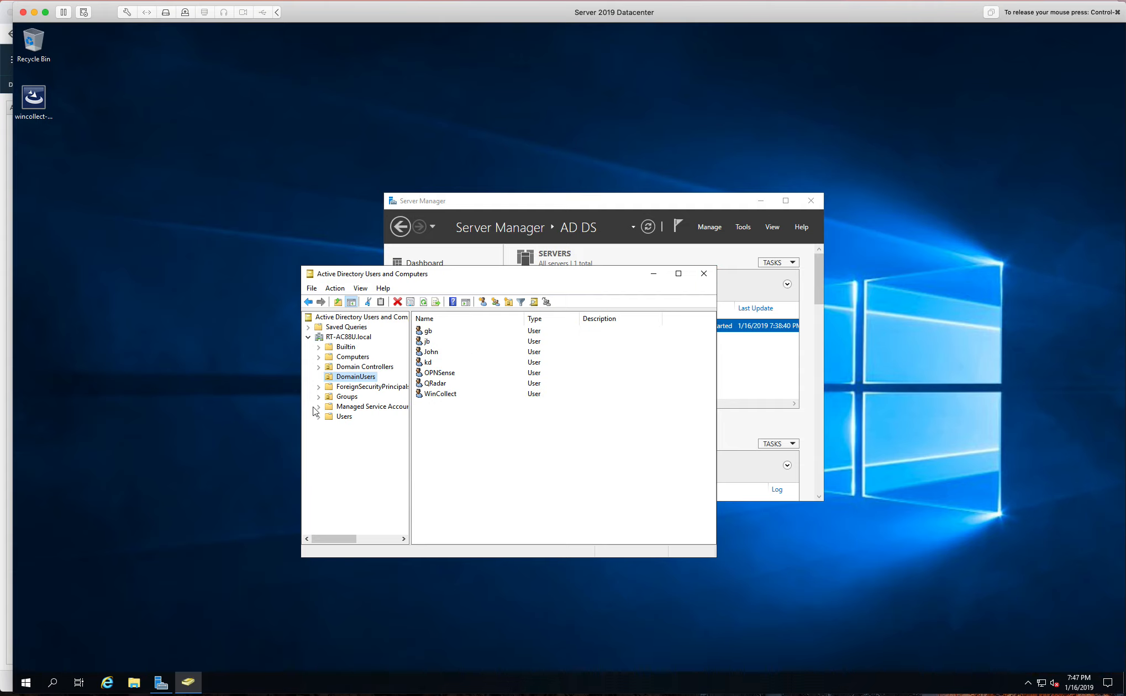
click(334, 418)
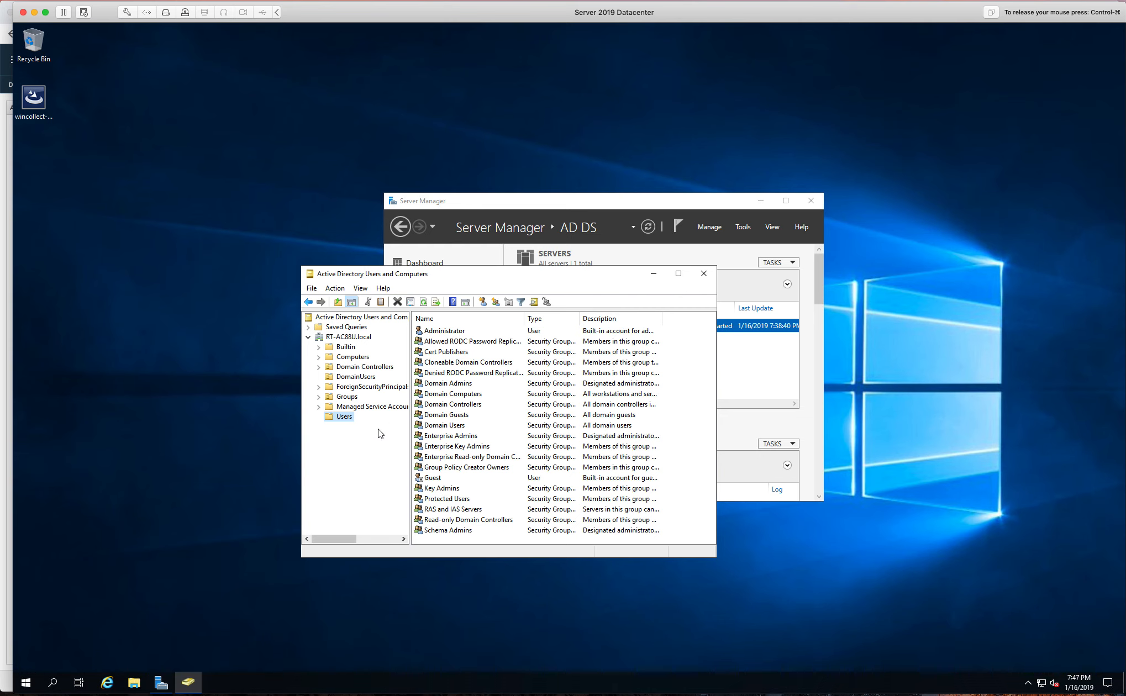
click(354, 378)
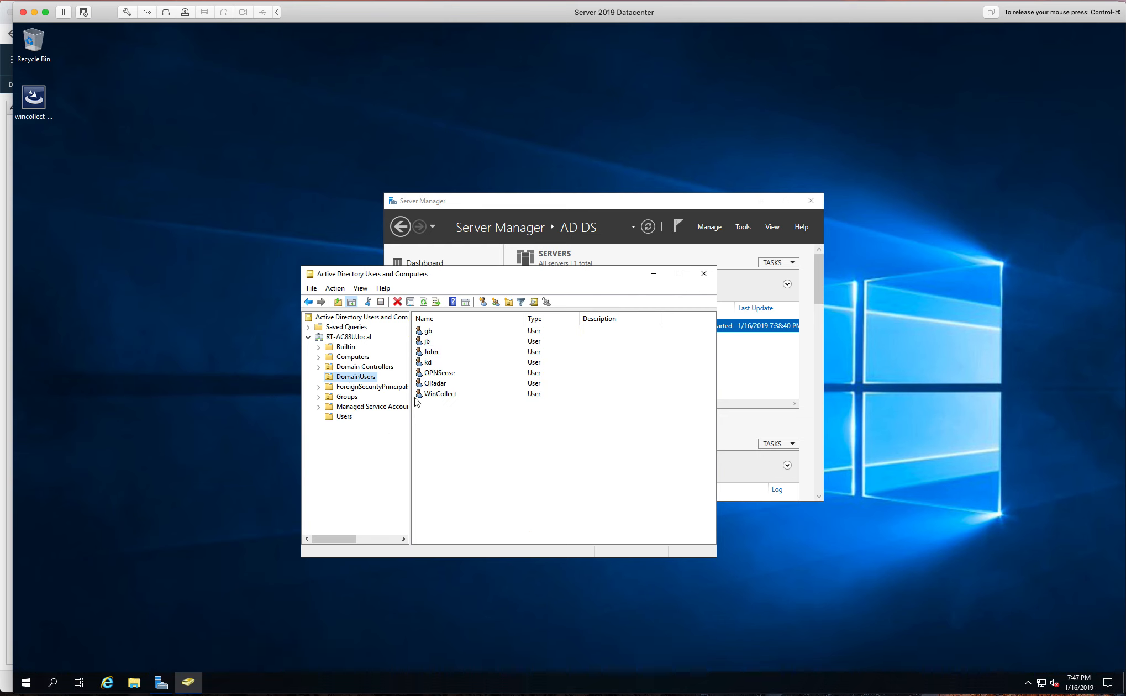
click(2, 167)
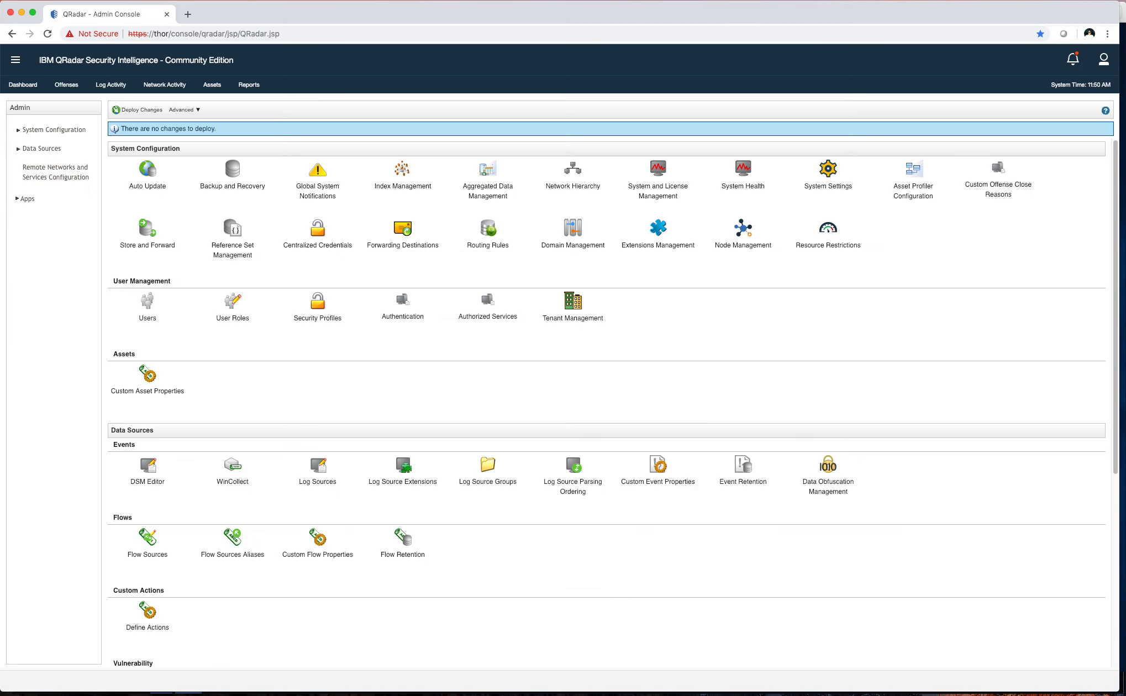
Reopen the forest repository's Edit LDAP Repository dialog from Authentication
click(409, 308)
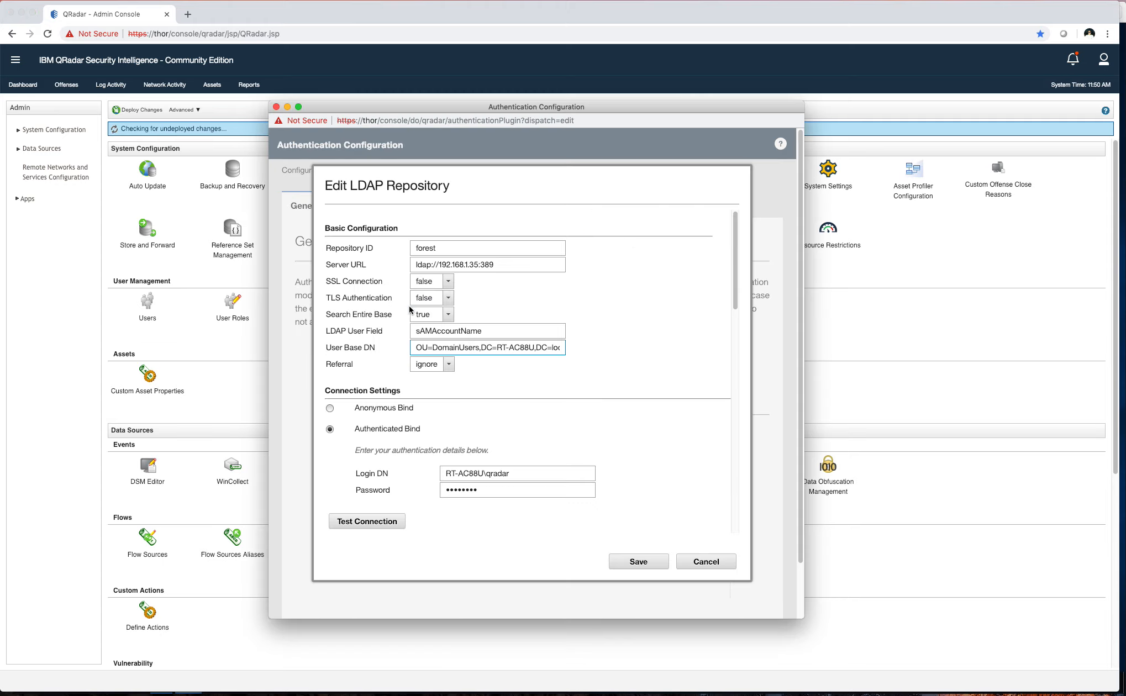
click(514, 498)
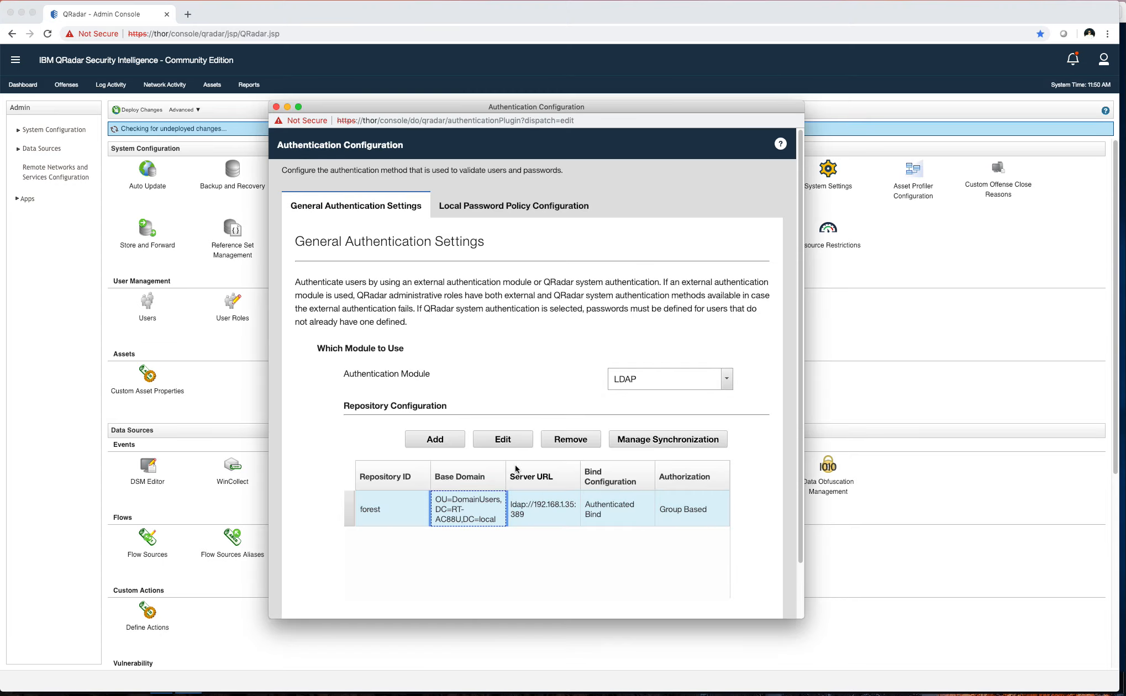
click(514, 362)
scroll(590, 395, down, 5)
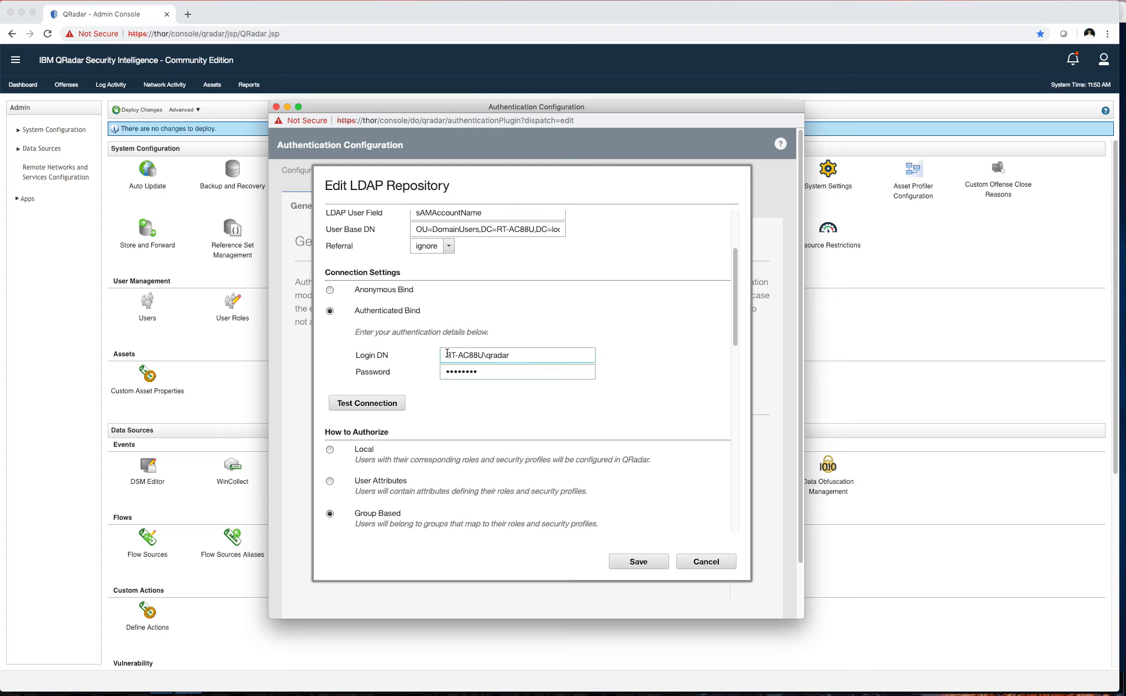
Review the Login DN value and its bind account user name
drag(555, 354, 357, 331)
click(514, 355)
drag(526, 356, 351, 350)
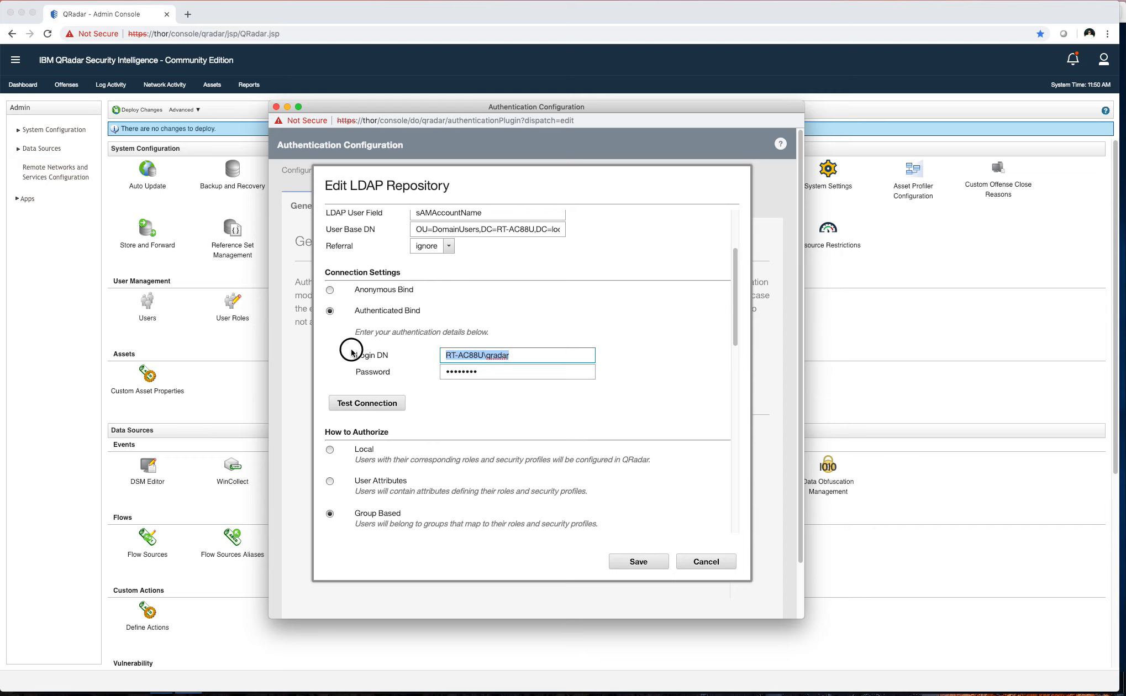
double_click(497, 356)
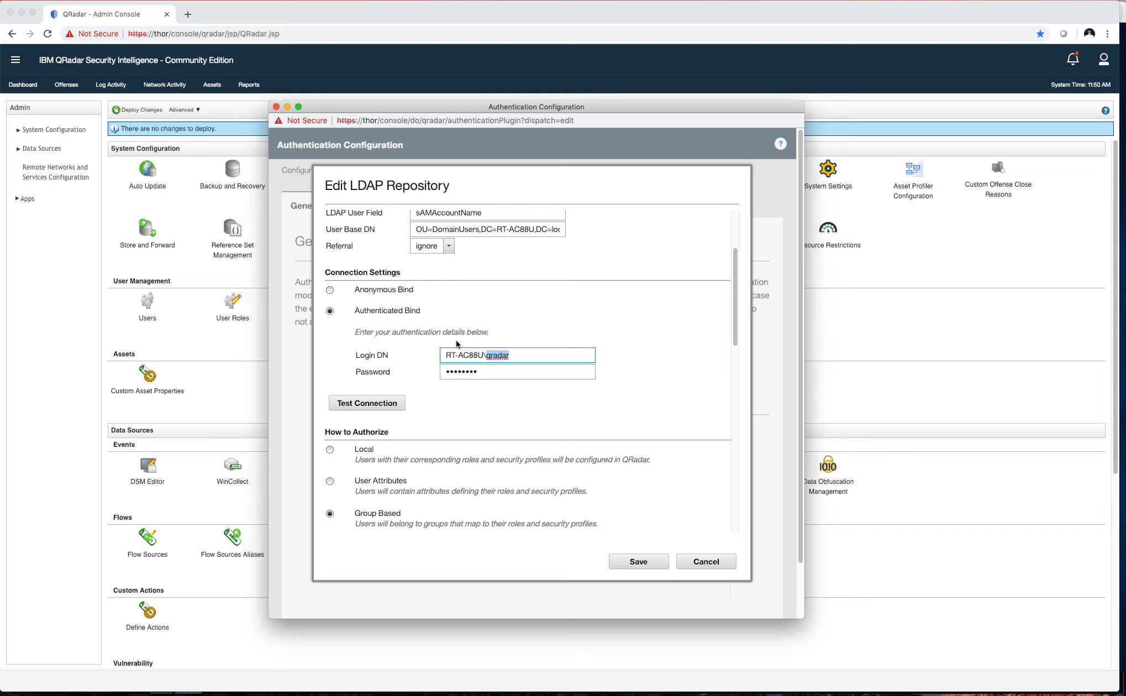
click(494, 355)
triple_click(532, 355)
click(516, 357)
click(500, 355)
double_click(501, 354)
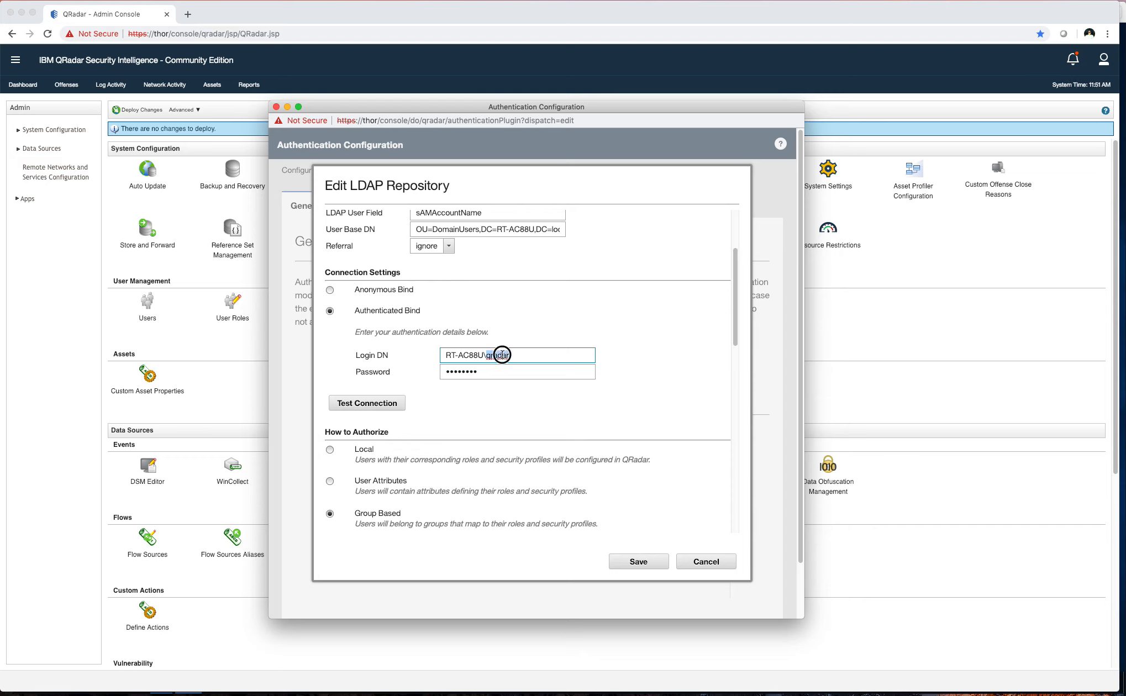
Run the LDAP connection test and set Group Based authorization under OU=Groups,DC=RT-AC88U,DC=local using member
click(376, 404)
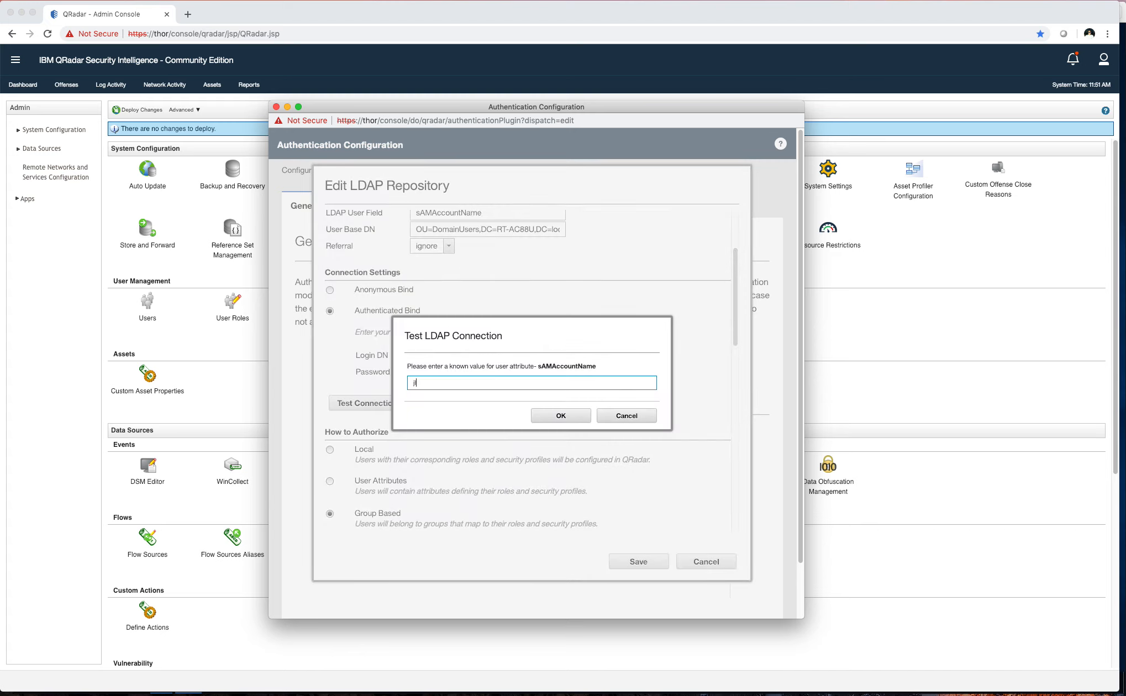
click(561, 416)
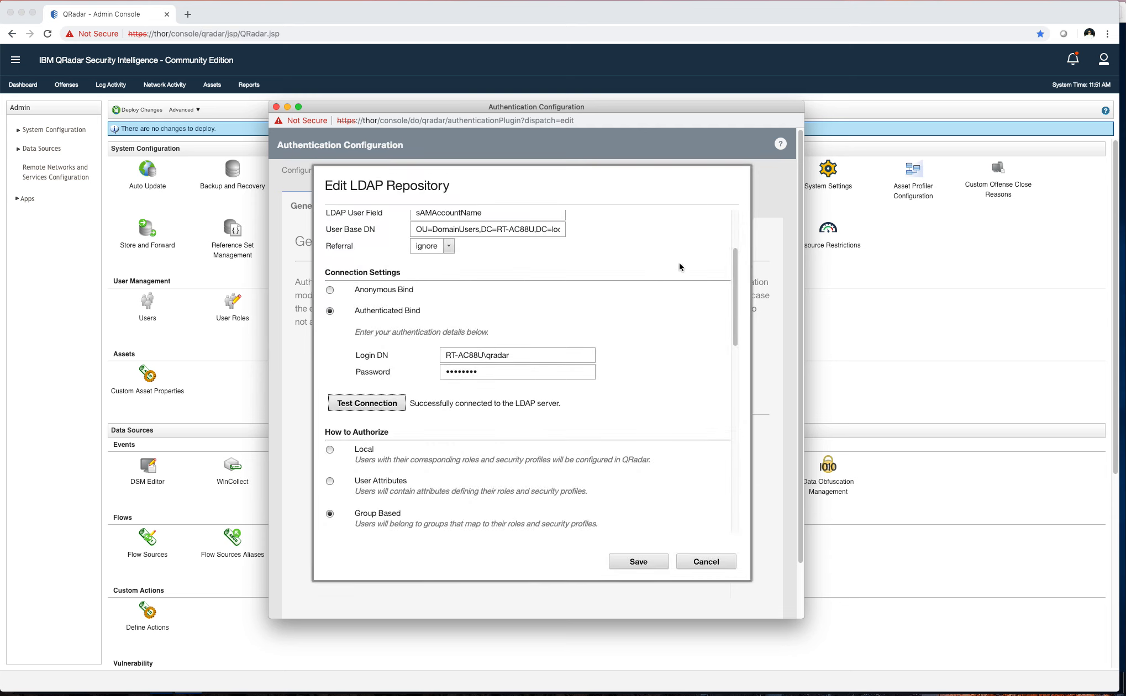
drag(734, 295, 731, 358)
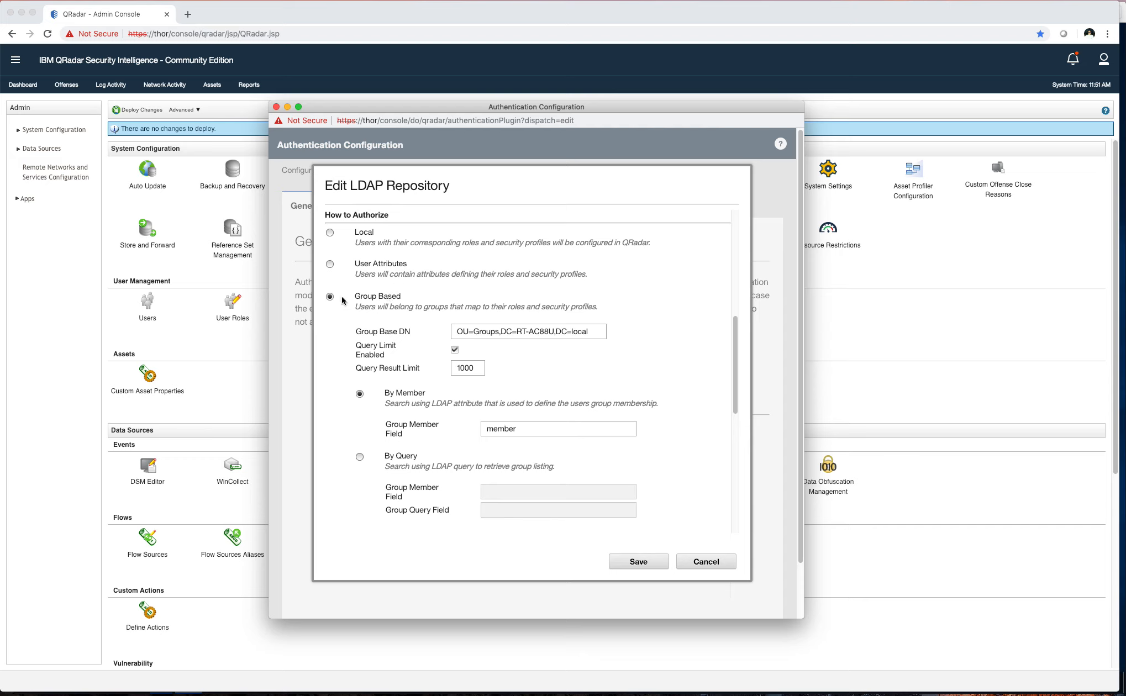
Check the Group Base DN value, then bring the Windows Server VM's Active Directory console forward
click(484, 334)
drag(460, 333, 432, 333)
click(597, 334)
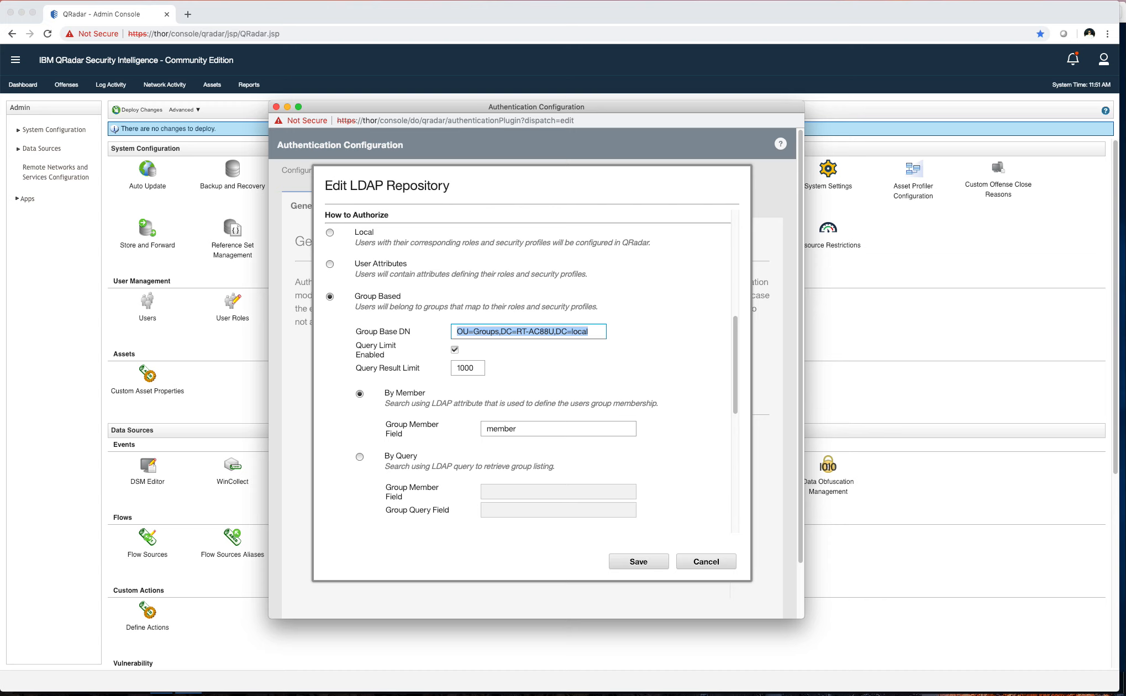
click(1125, 347)
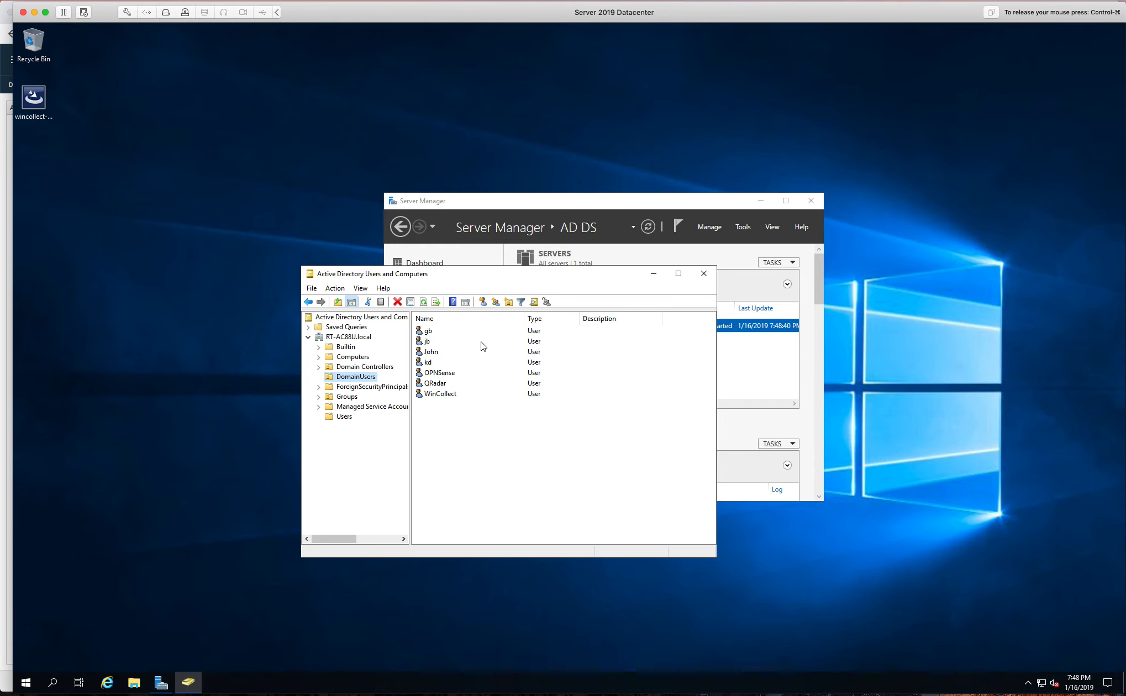
Inspect the Groups OU's QRadar security groups and the QRadar_RO group's members
click(348, 398)
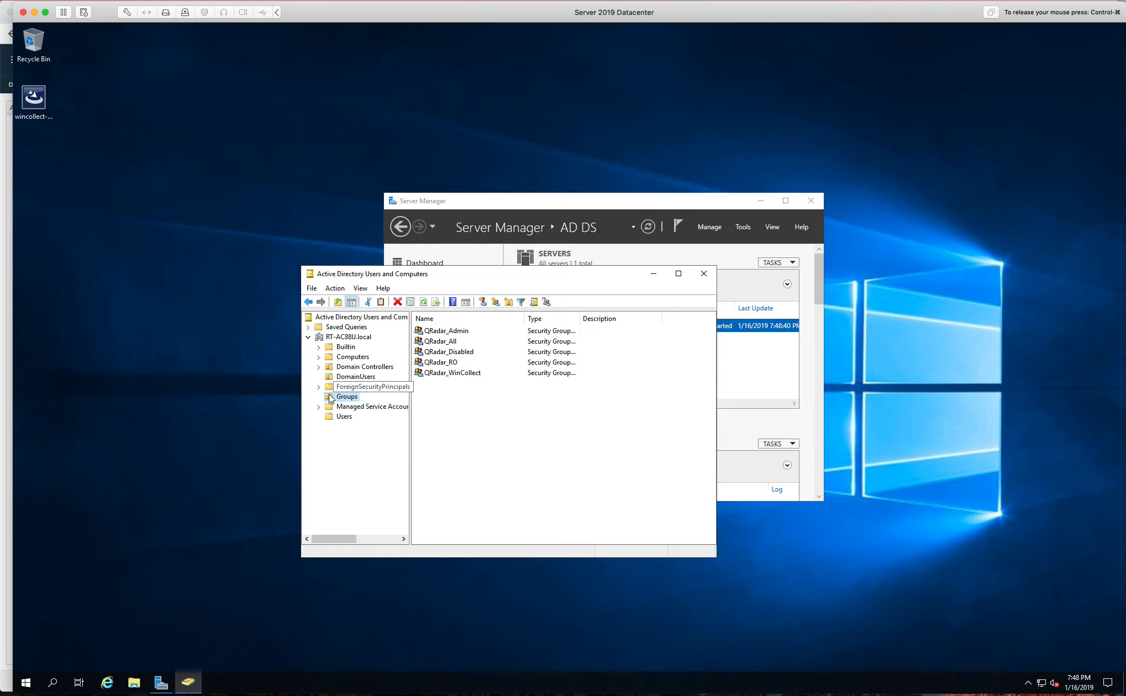
click(449, 374)
click(452, 389)
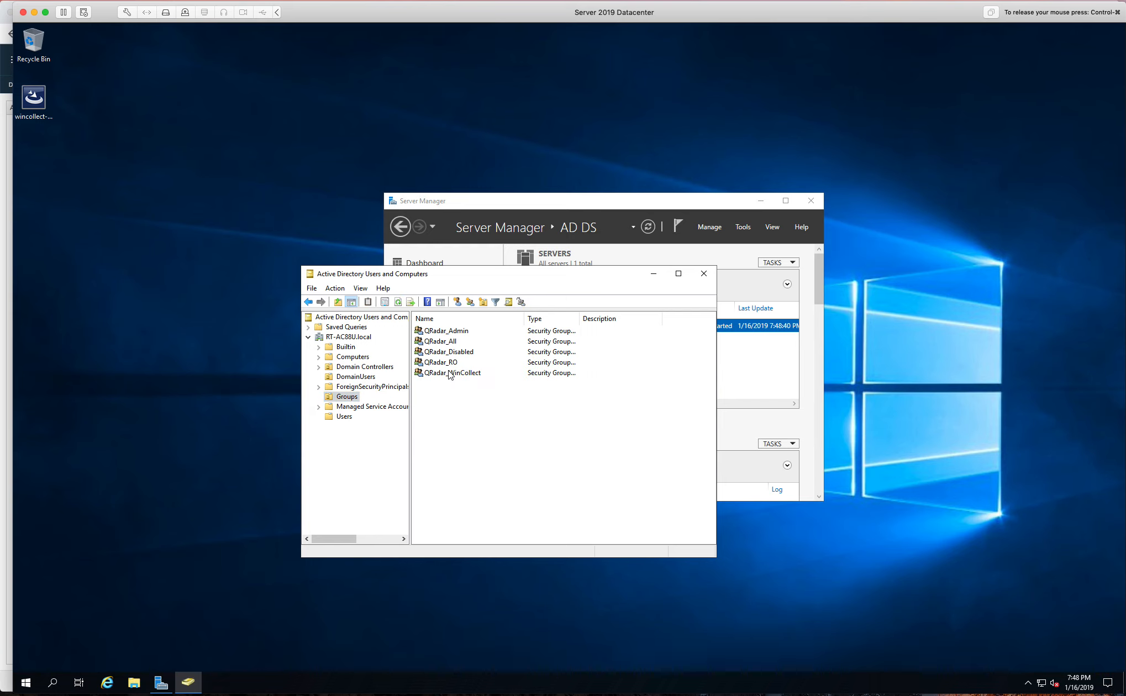
click(450, 372)
double_click(451, 365)
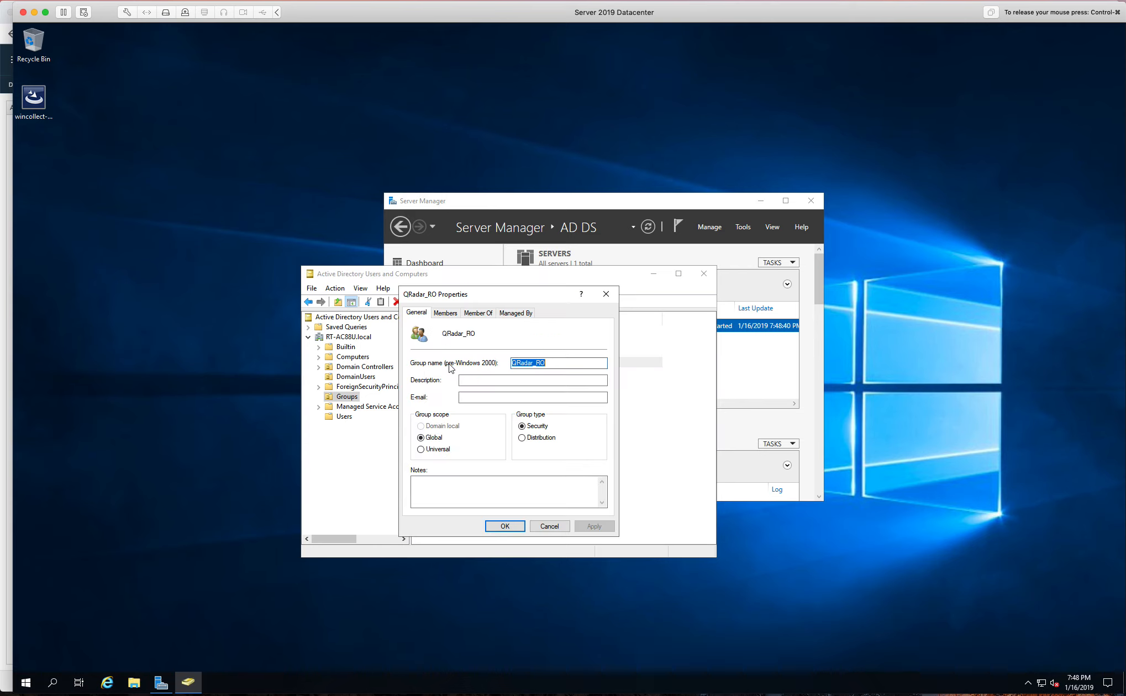
click(445, 314)
click(429, 314)
click(537, 528)
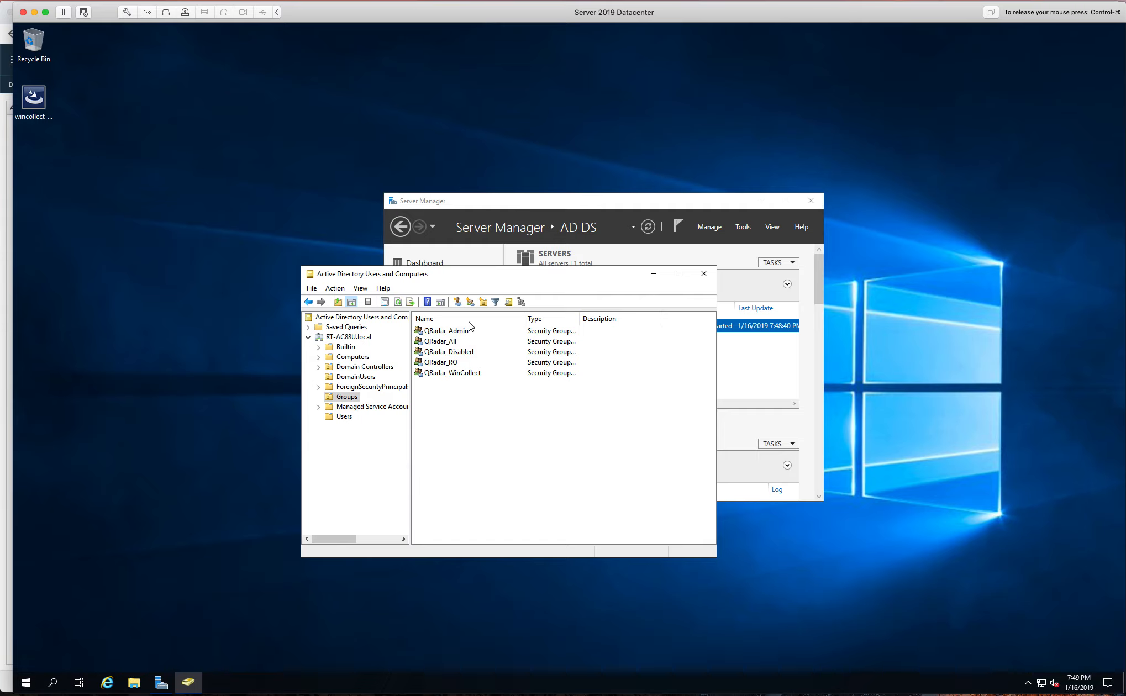
Return to QRadar and reopen the forest repository's Edit LDAP Repository dialog
click(2, 280)
click(402, 304)
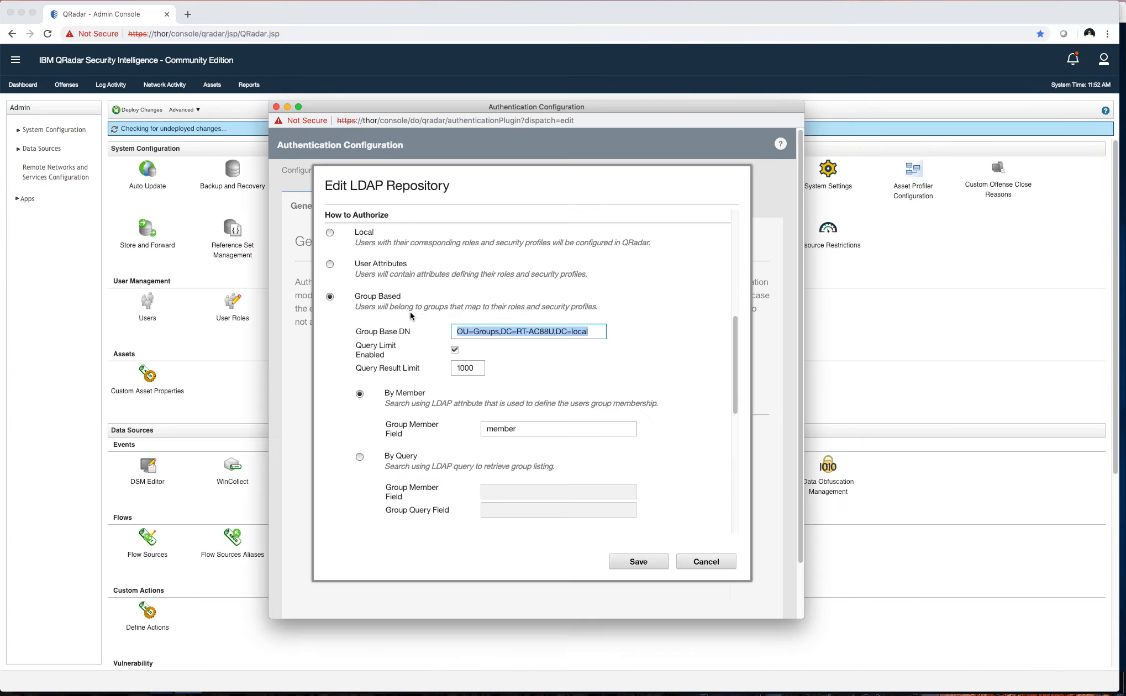
click(534, 511)
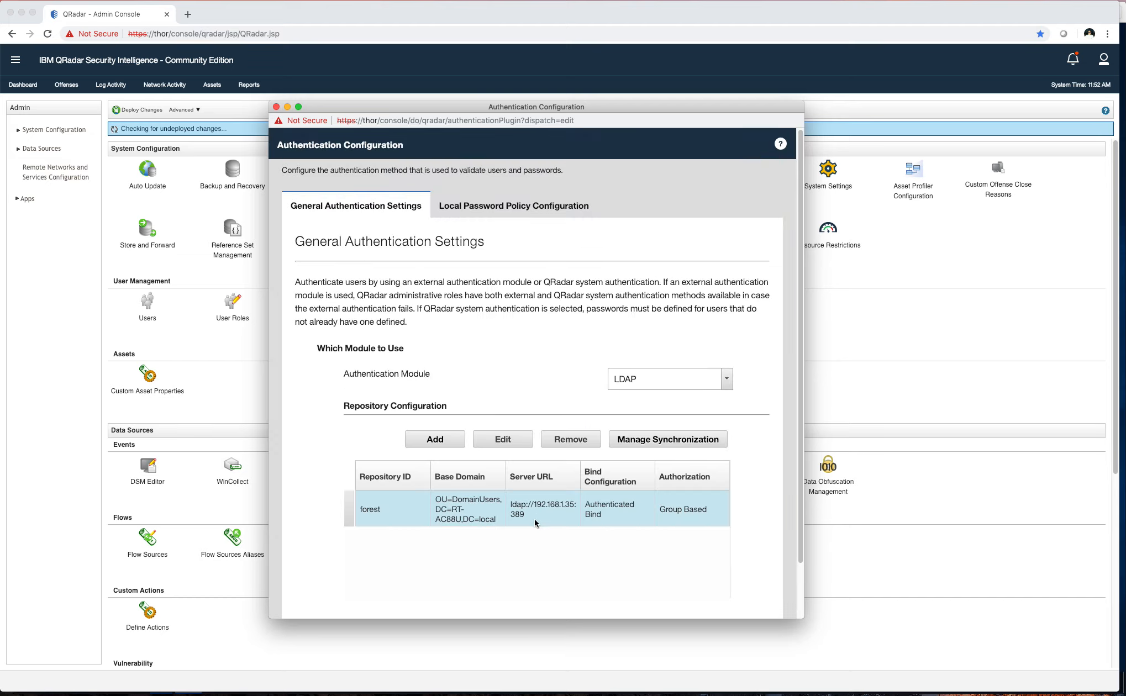
click(503, 439)
scroll(622, 365, down, 10)
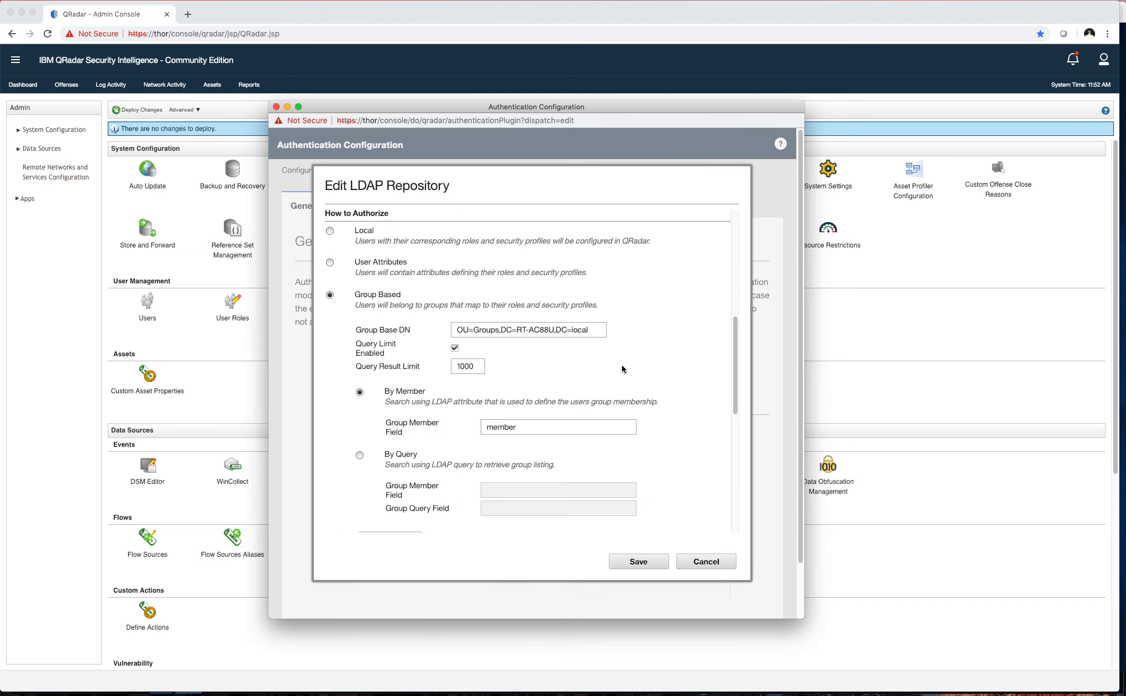
Check the Query Result Limit value in the repository form
scroll(536, 362, down, 1)
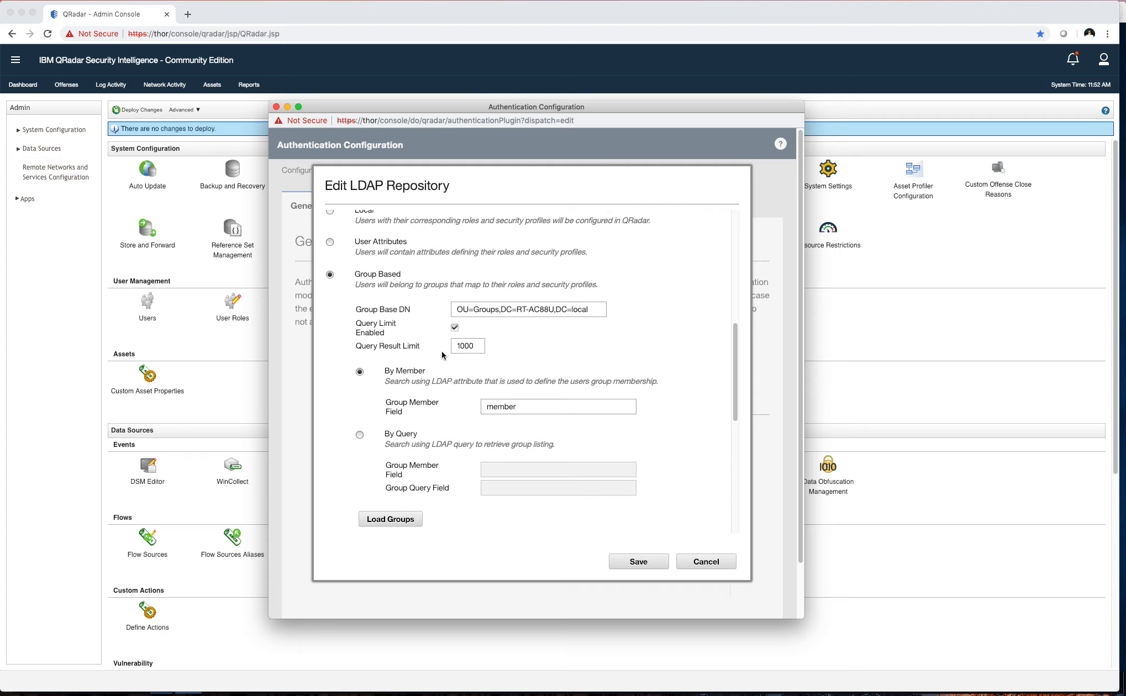
click(474, 345)
drag(475, 349, 458, 345)
click(538, 353)
Confirm the Group Member Field is 'member' and load the directory groups into the role table
scroll(442, 368, down, 1)
scroll(442, 368, down, 1)
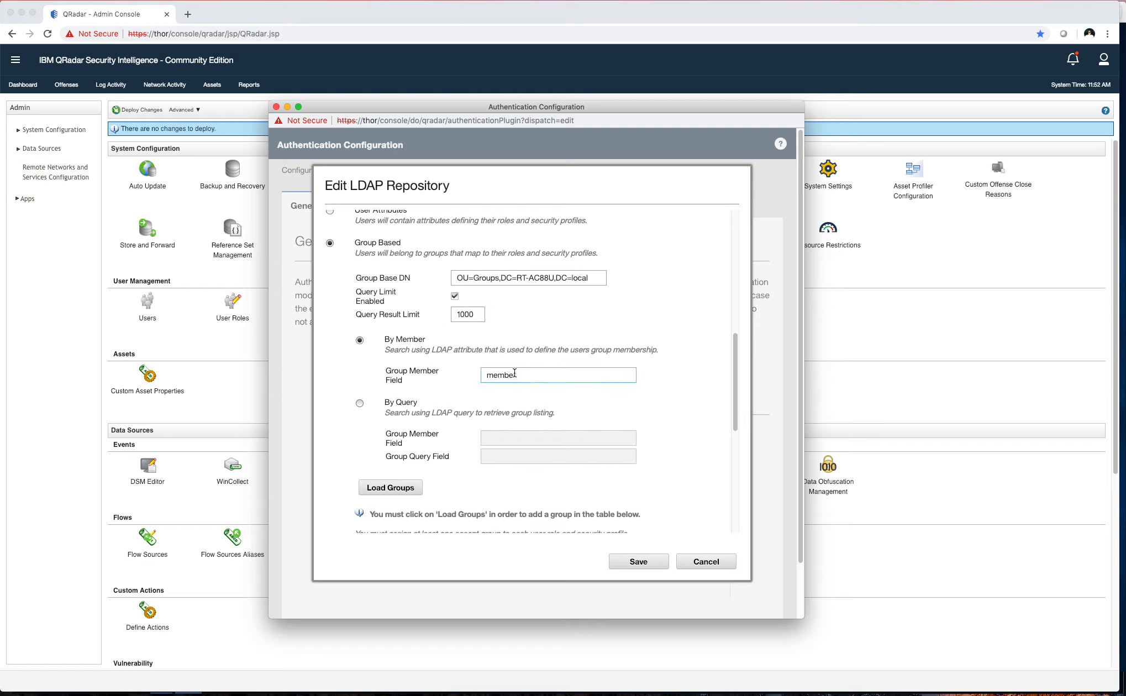
scroll(474, 371, down, 1)
drag(517, 362, 495, 363)
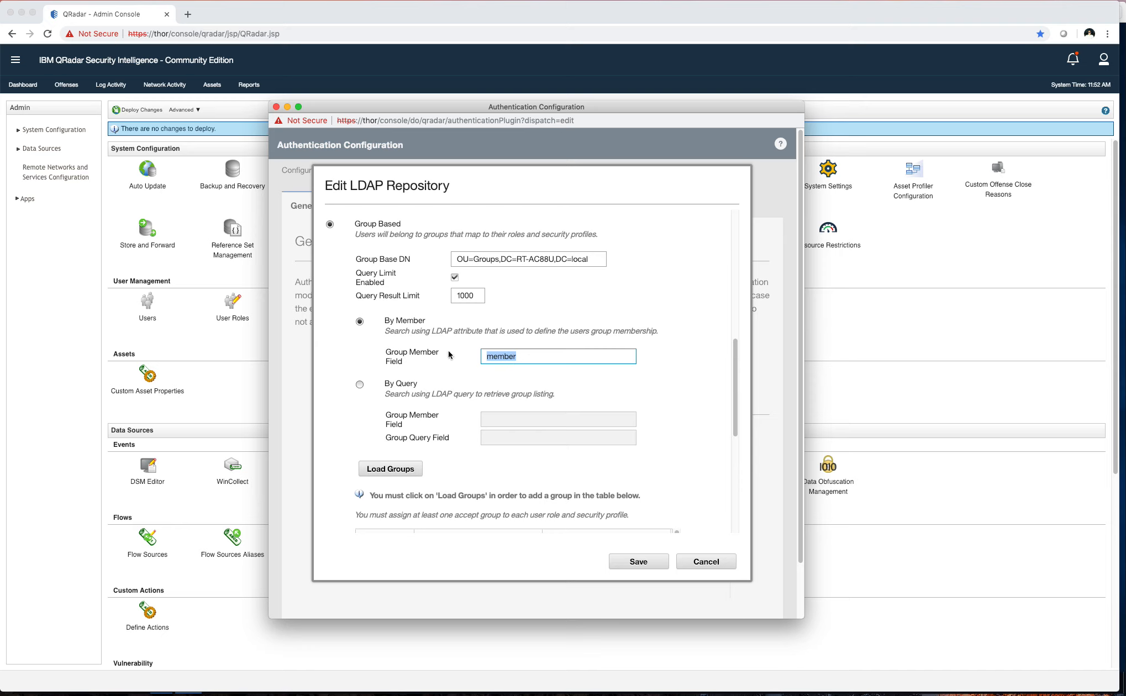
scroll(450, 354, down, 1)
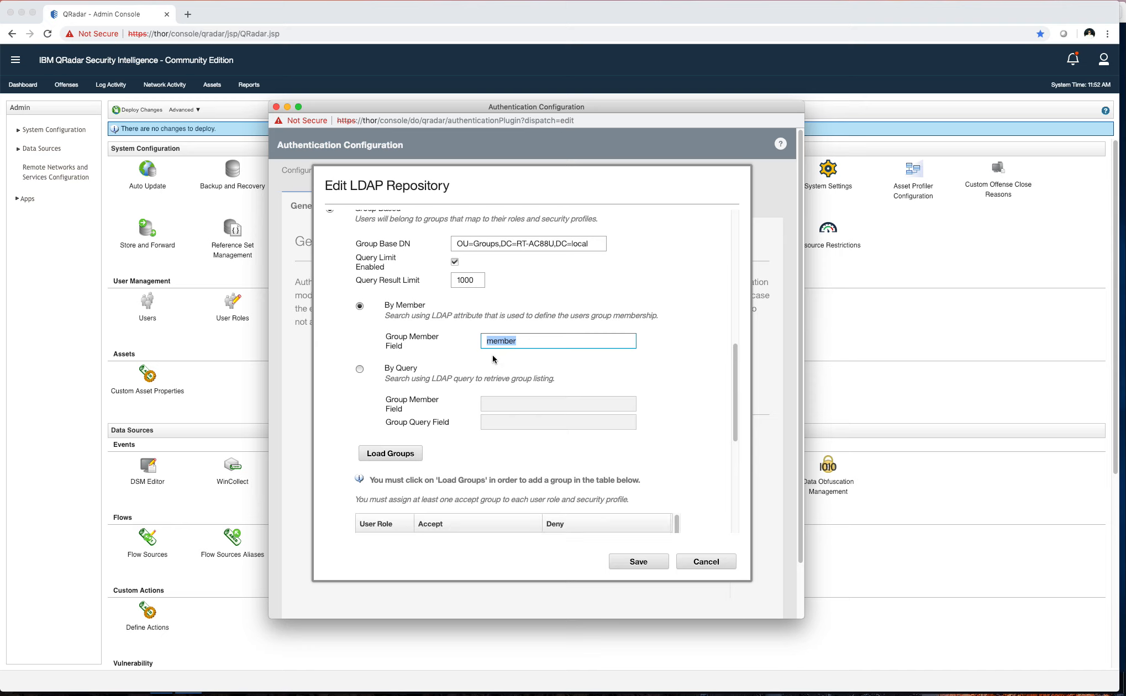
click(525, 342)
drag(543, 340, 439, 321)
scroll(414, 376, down, 5)
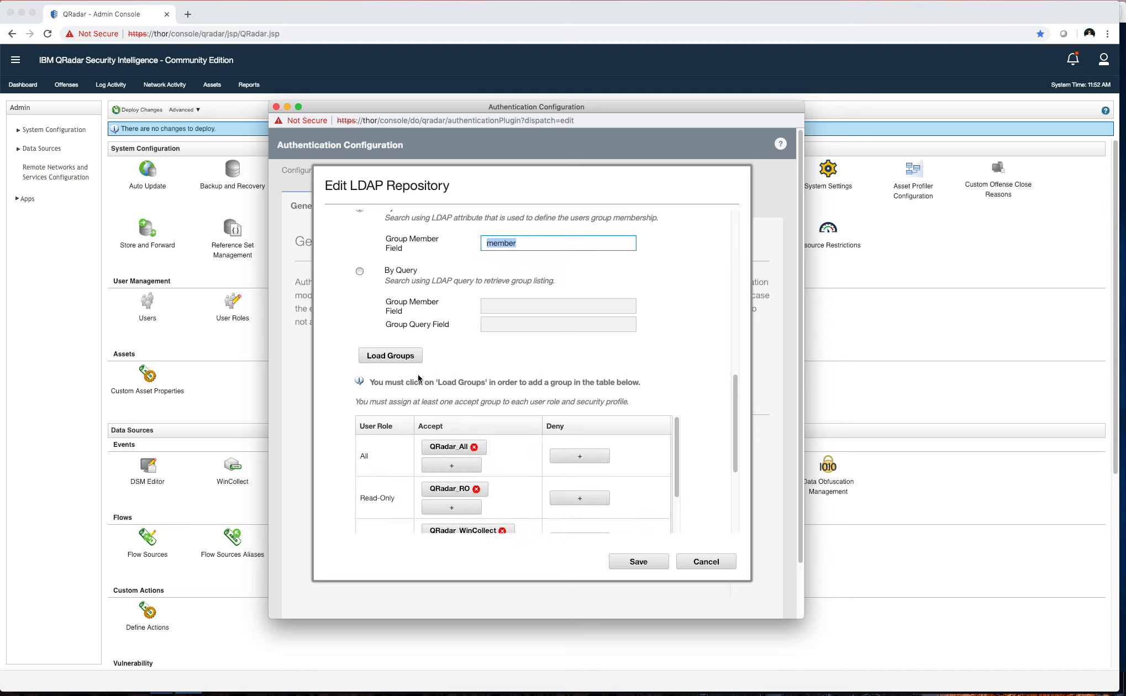
click(402, 360)
click(458, 447)
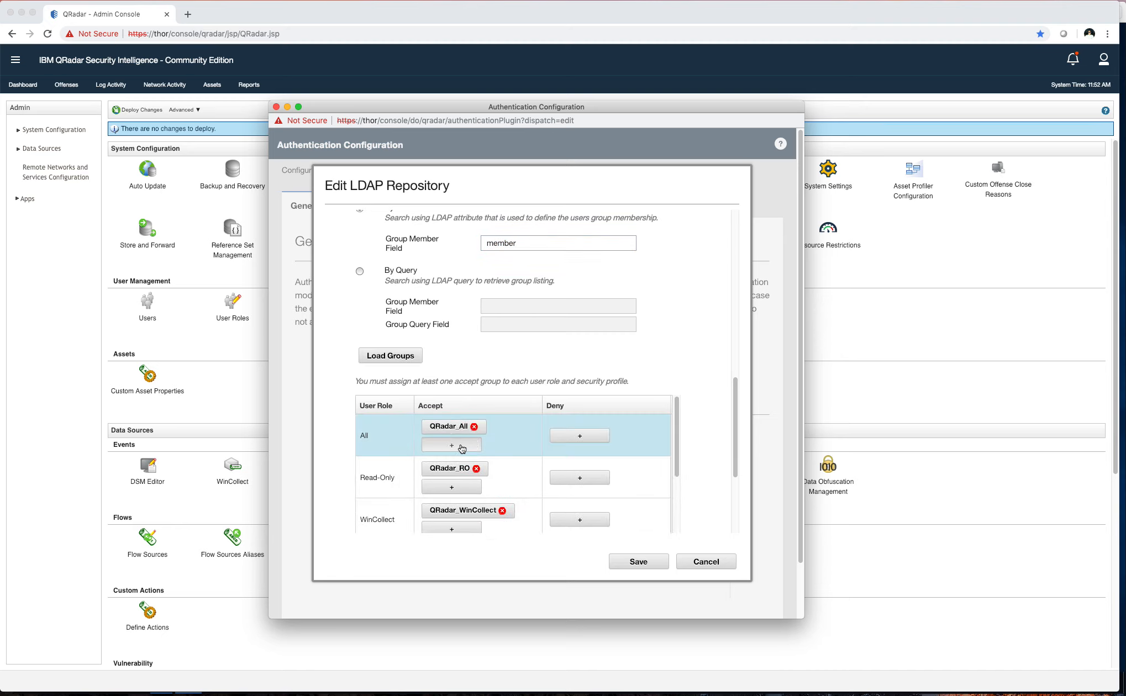
click(474, 329)
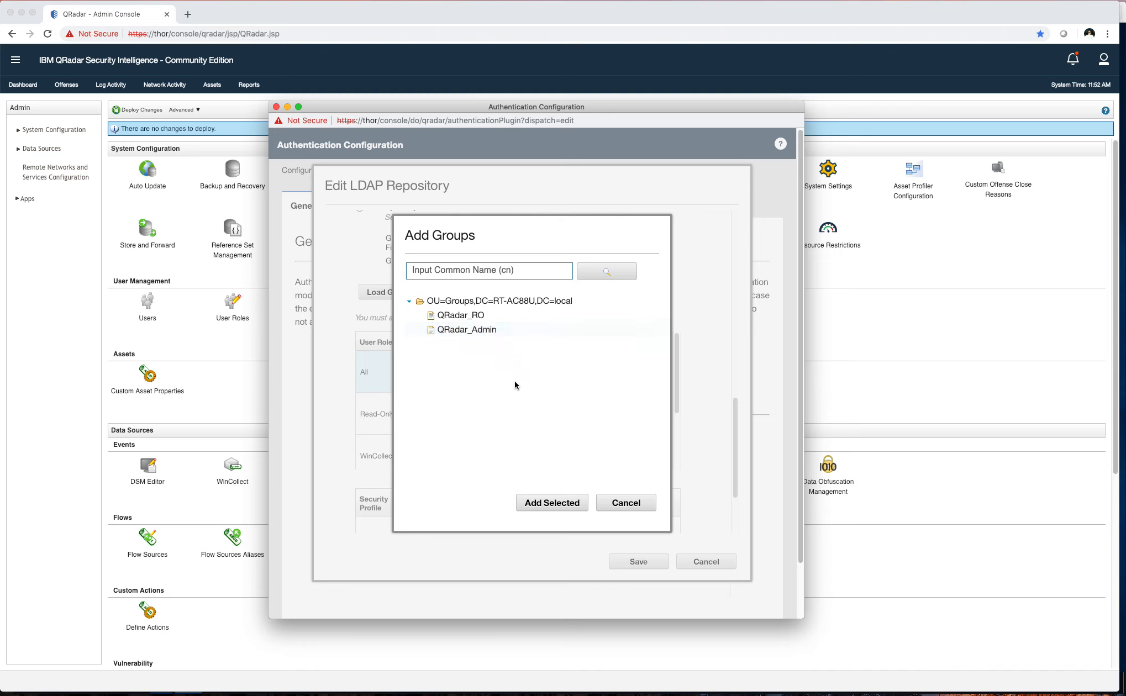
click(626, 503)
scroll(721, 427, down, 3)
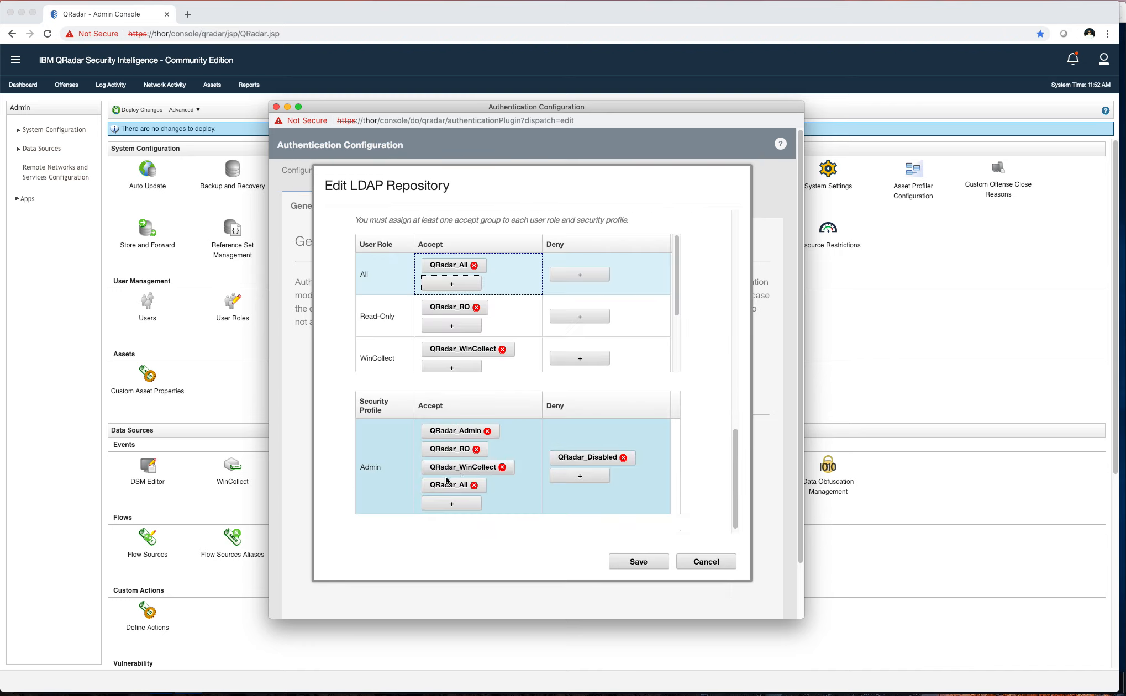
scroll(371, 316, down, 2)
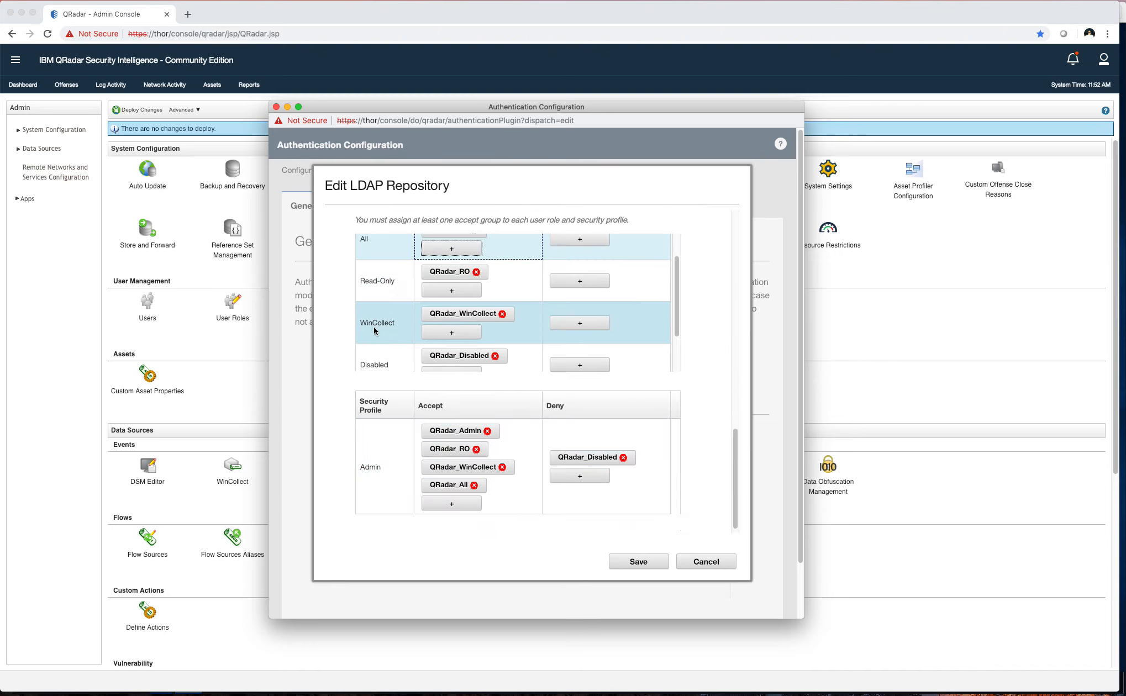
scroll(375, 332, down, 3)
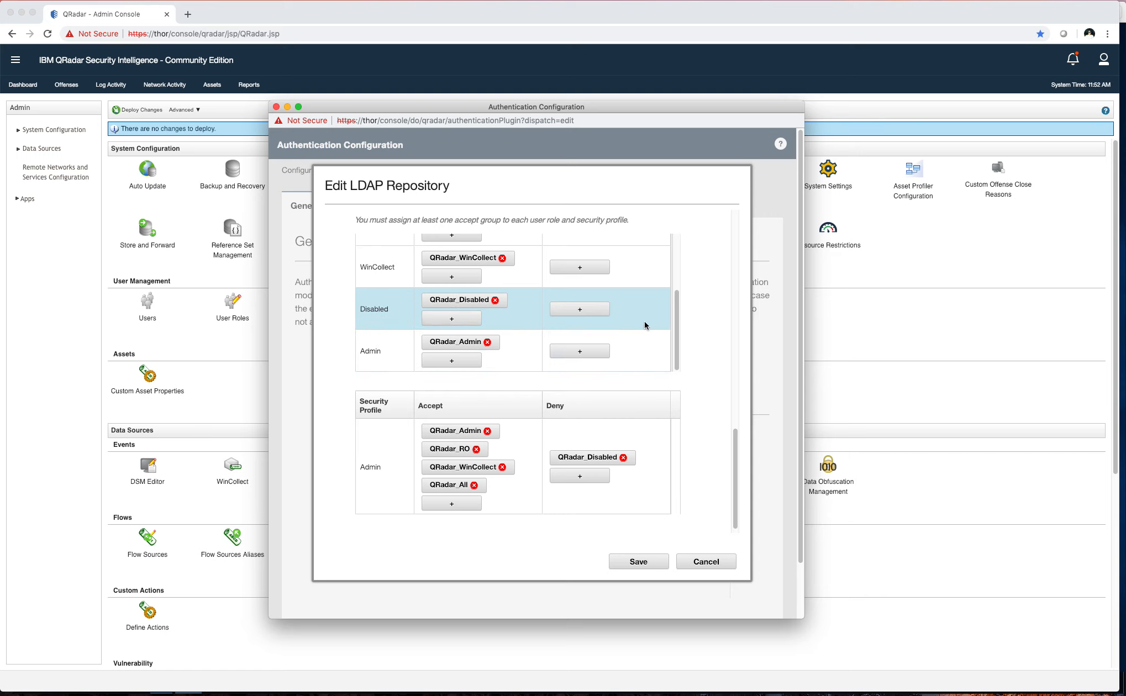
scroll(664, 337, up, 8)
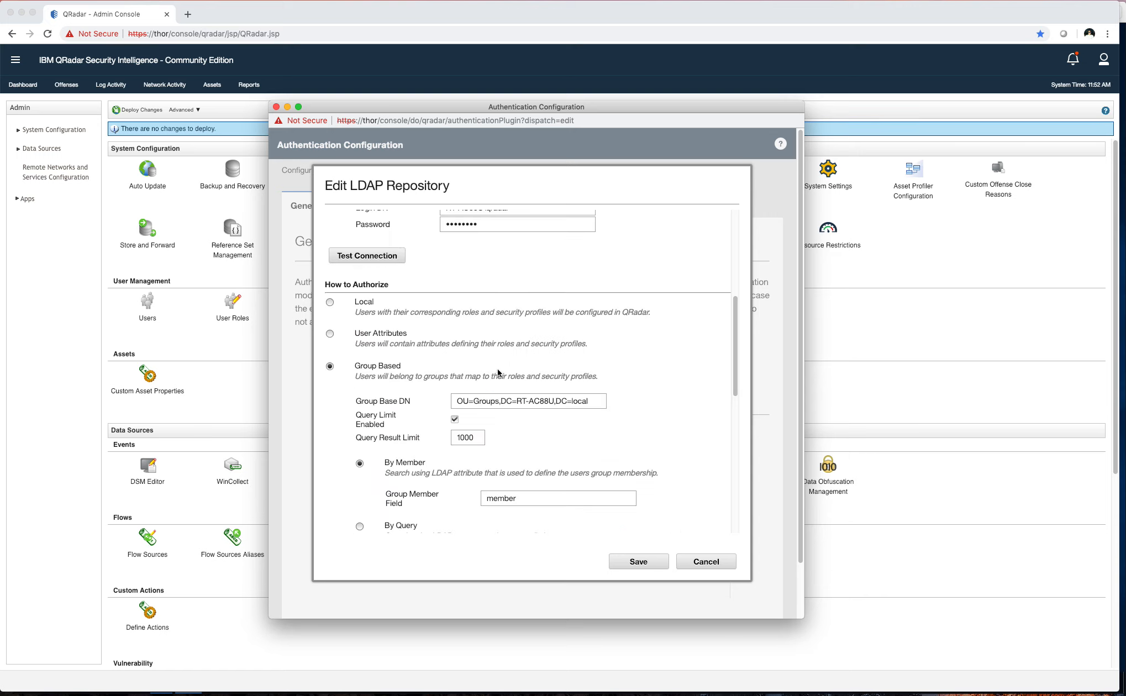
Edit the Group Member Field value and reload the directory groups
scroll(438, 441, down, 5)
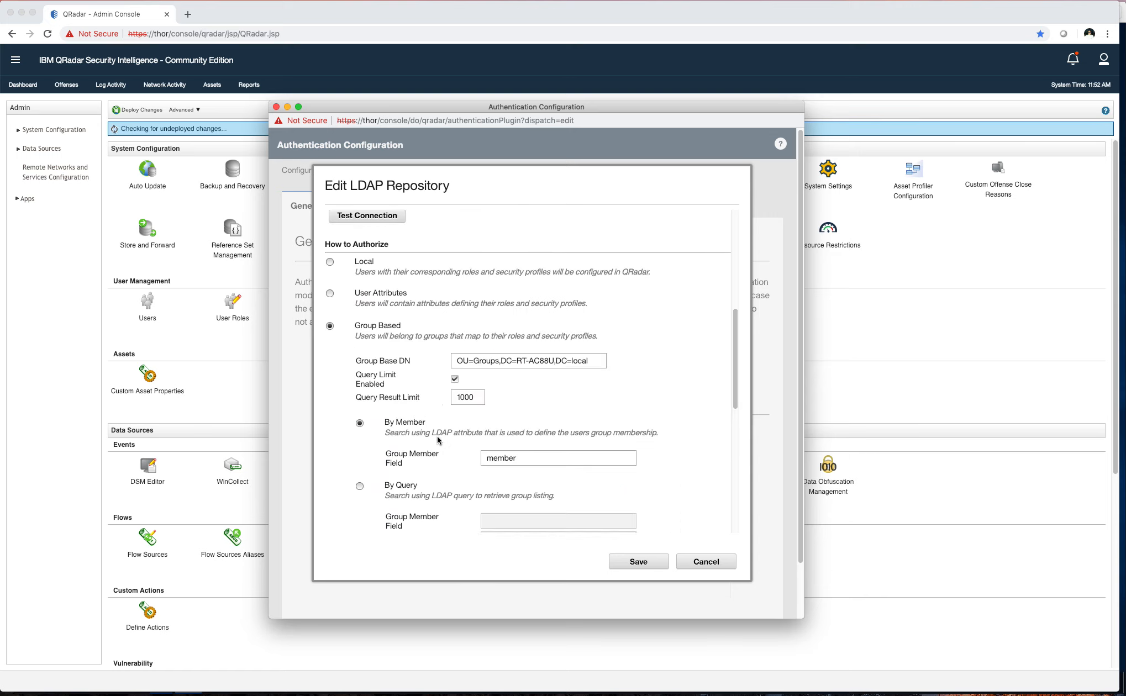
drag(522, 357, 481, 328)
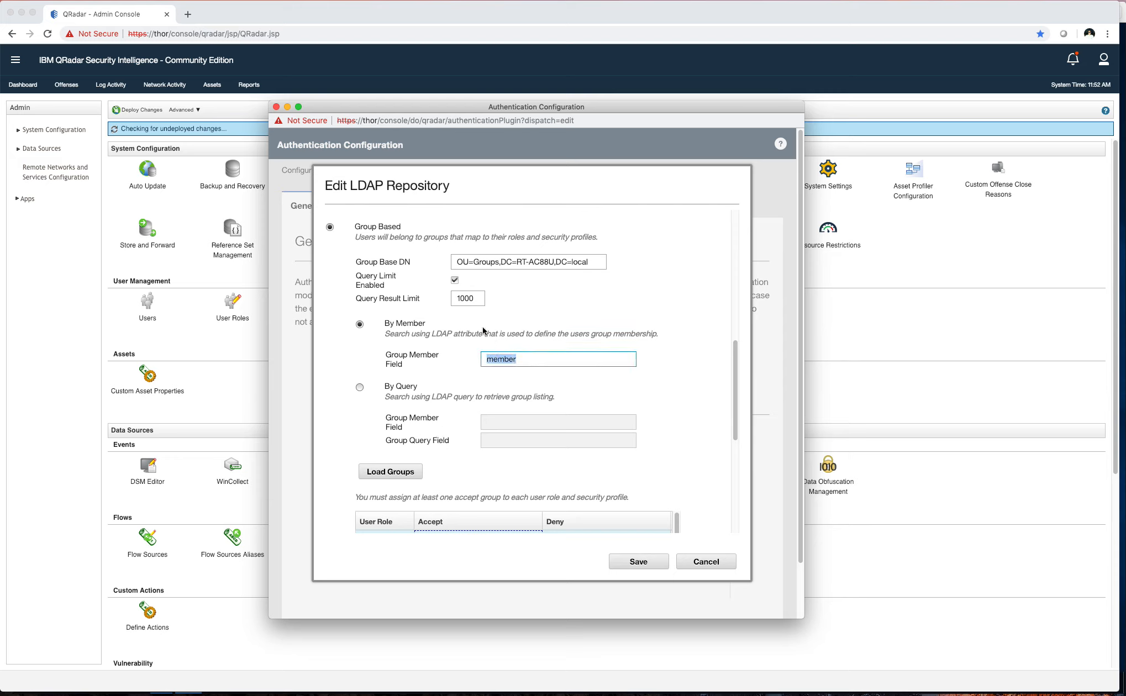
key(BackSpace)
text(cn)
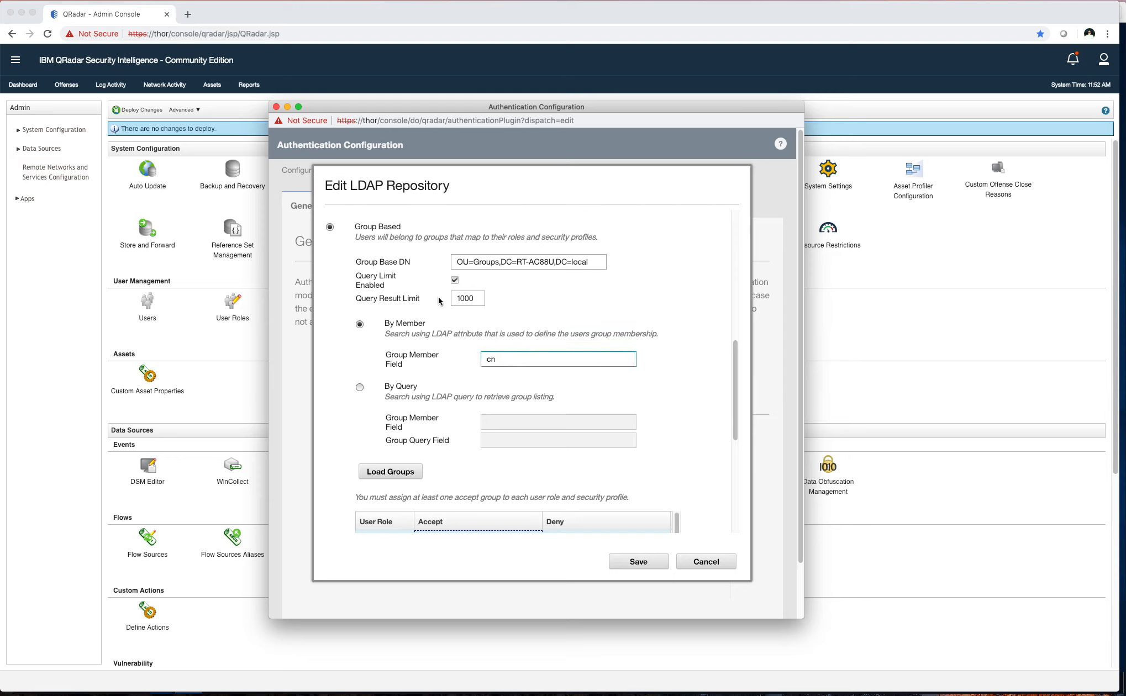
click(395, 472)
Add QRadar_All as an accepted group for the All role
scroll(514, 417, down, 4)
click(465, 462)
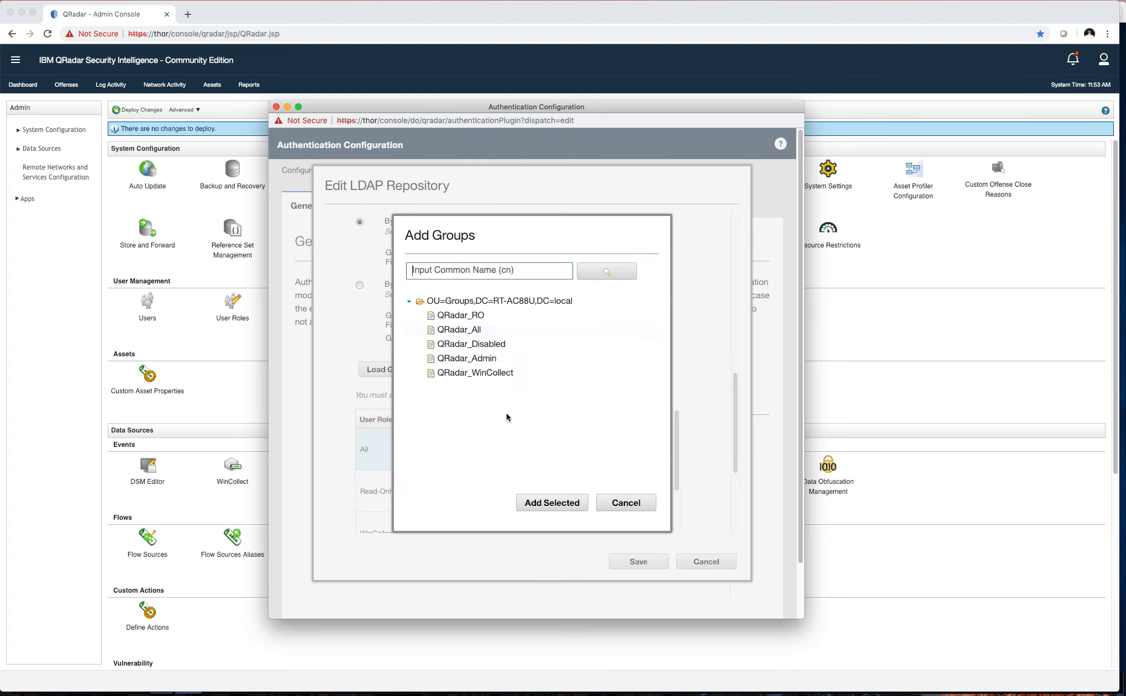
click(481, 344)
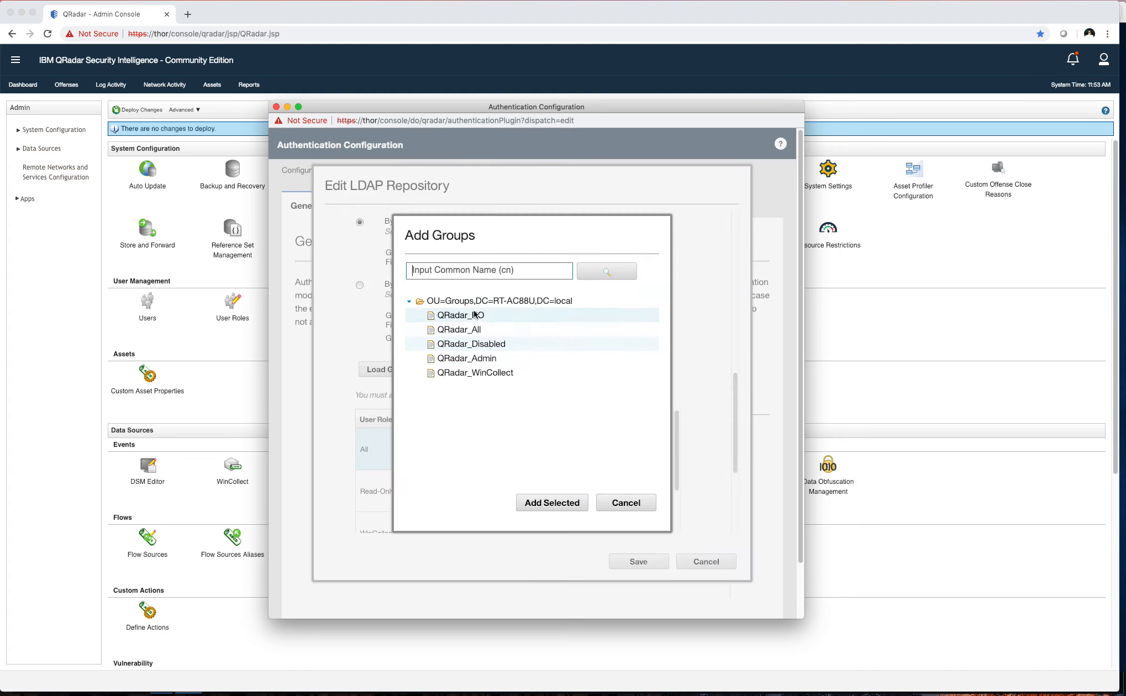
click(474, 315)
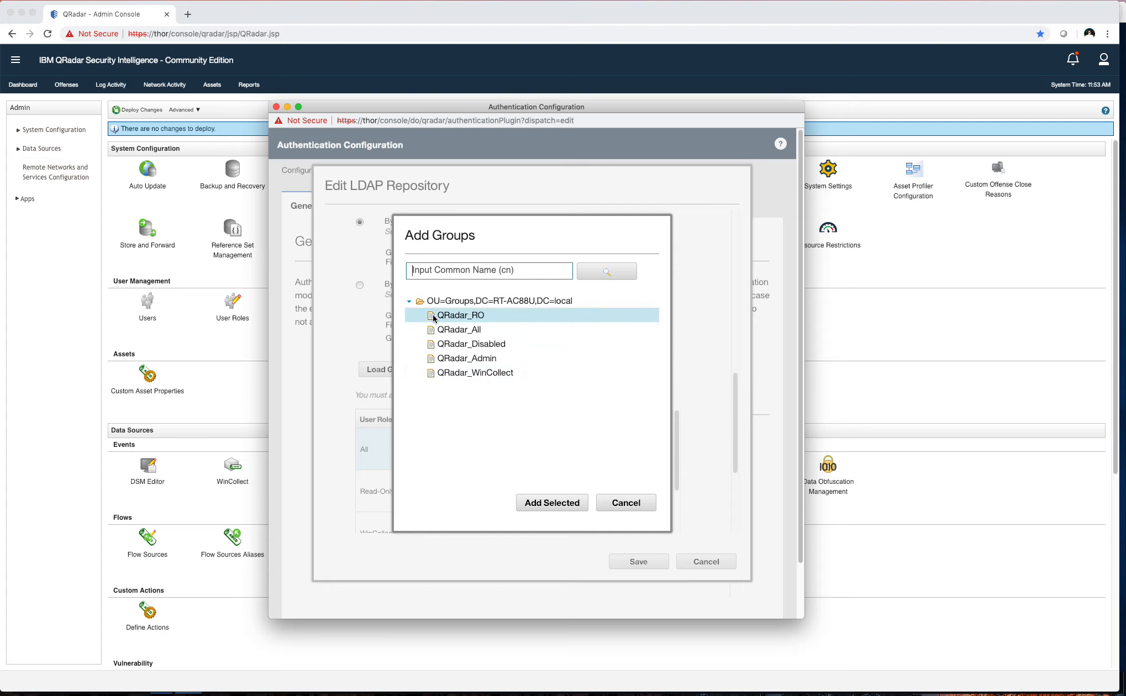
click(484, 331)
click(471, 330)
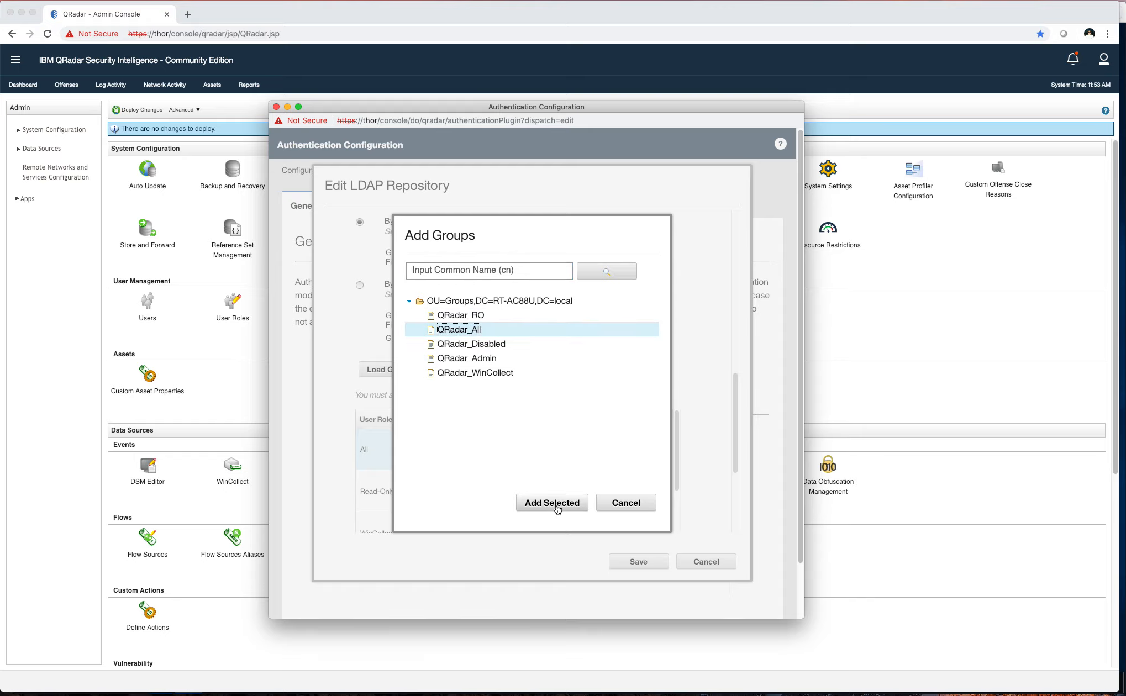
click(616, 504)
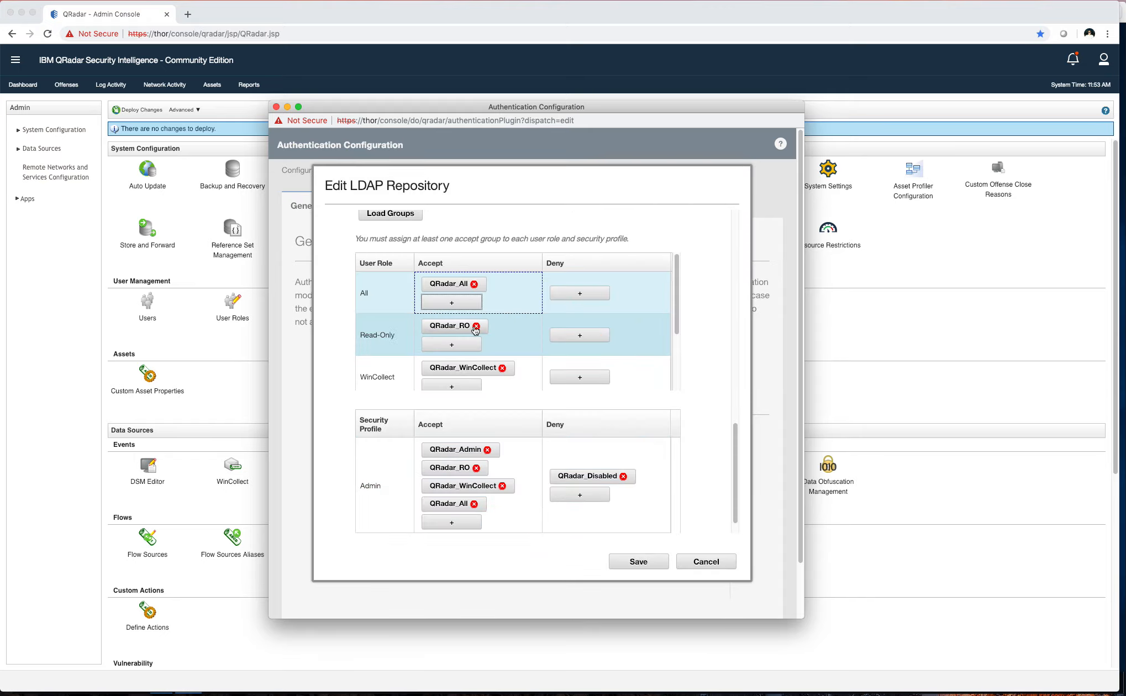
Add QRadar_Disabled to the All role, then remove it again
click(451, 302)
click(473, 344)
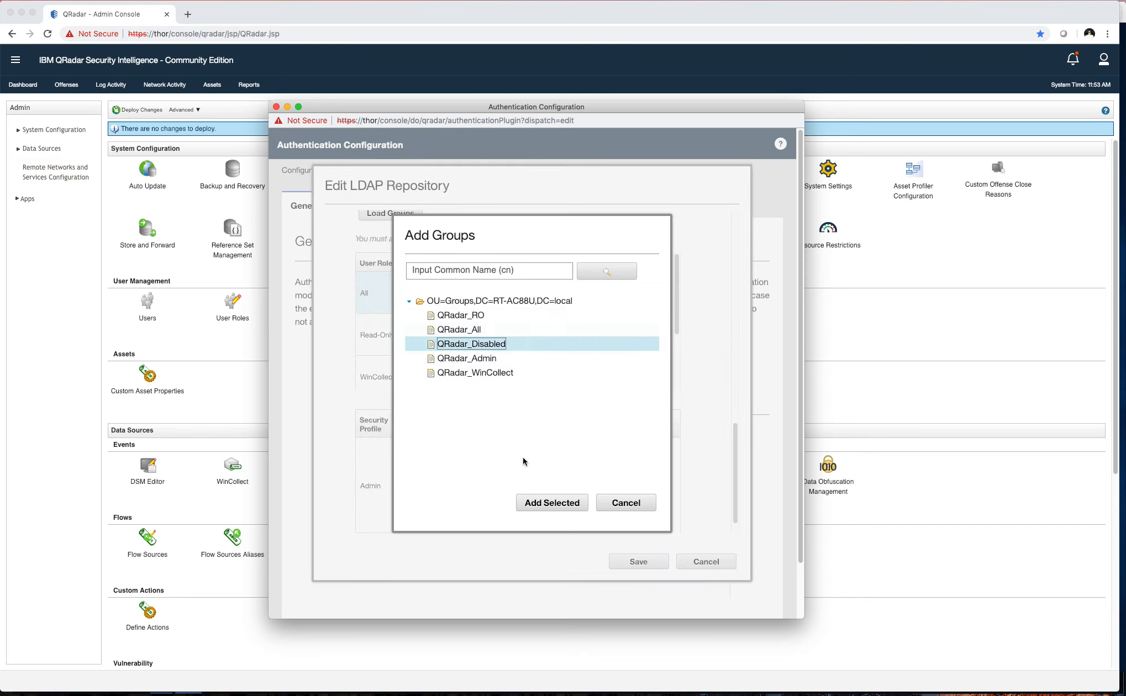
click(544, 502)
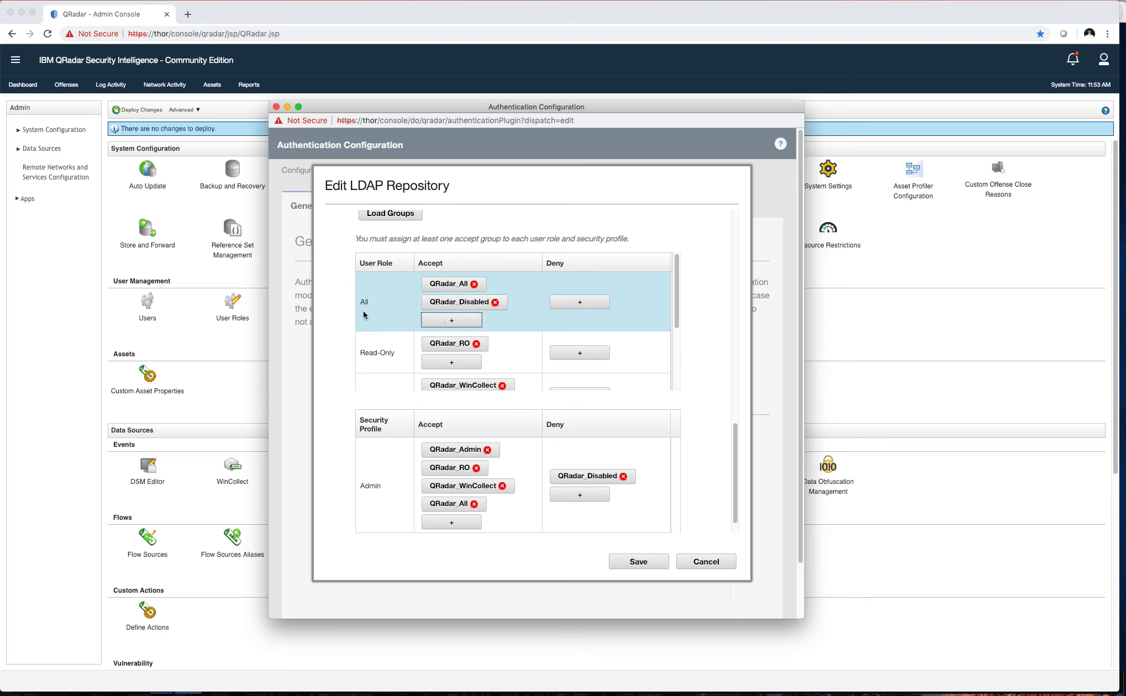
click(495, 303)
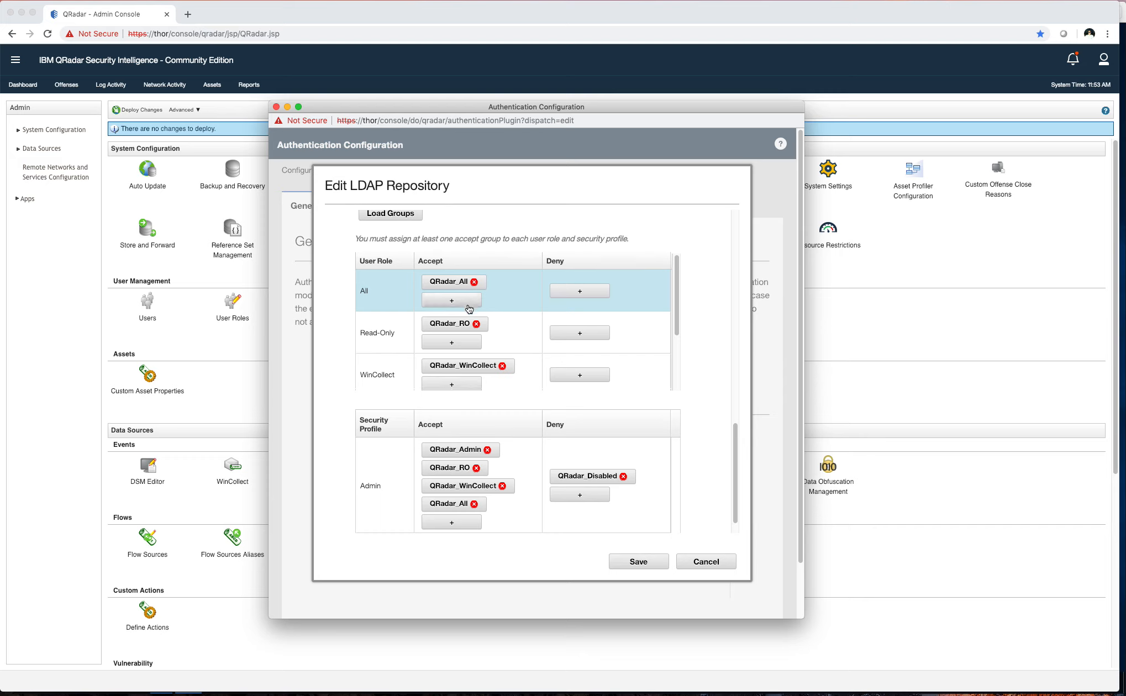
Review the role and profile mappings, clear the 'cn' Group Member Field, and save the repository
scroll(466, 305, down, 4)
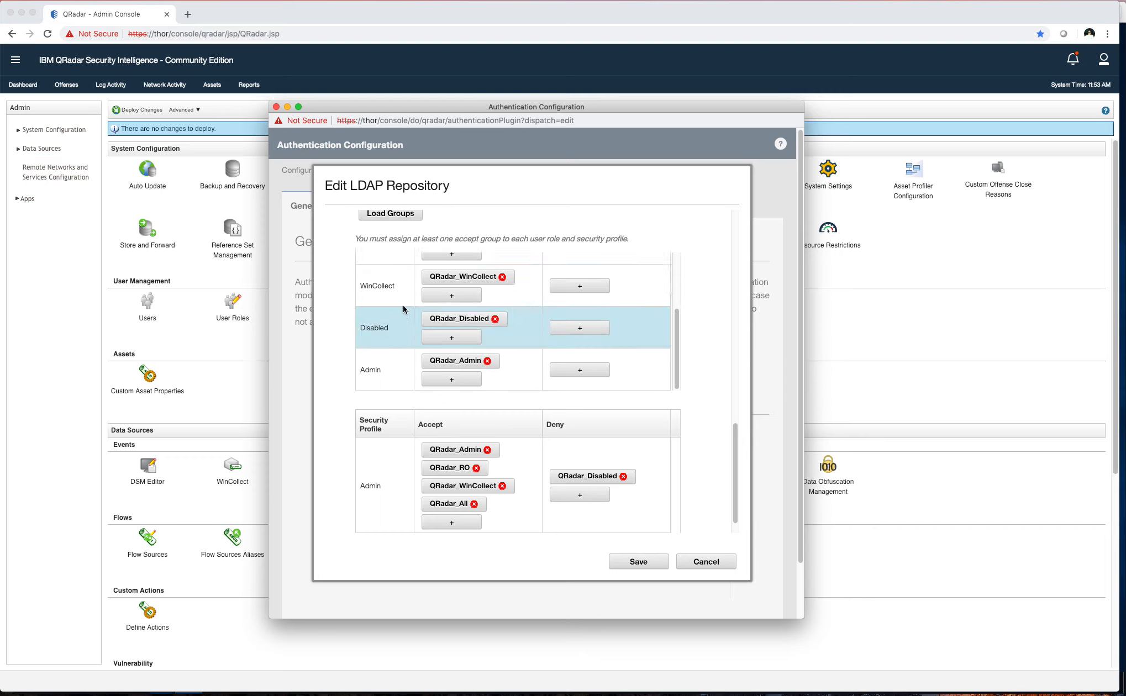
scroll(397, 317, up, 4)
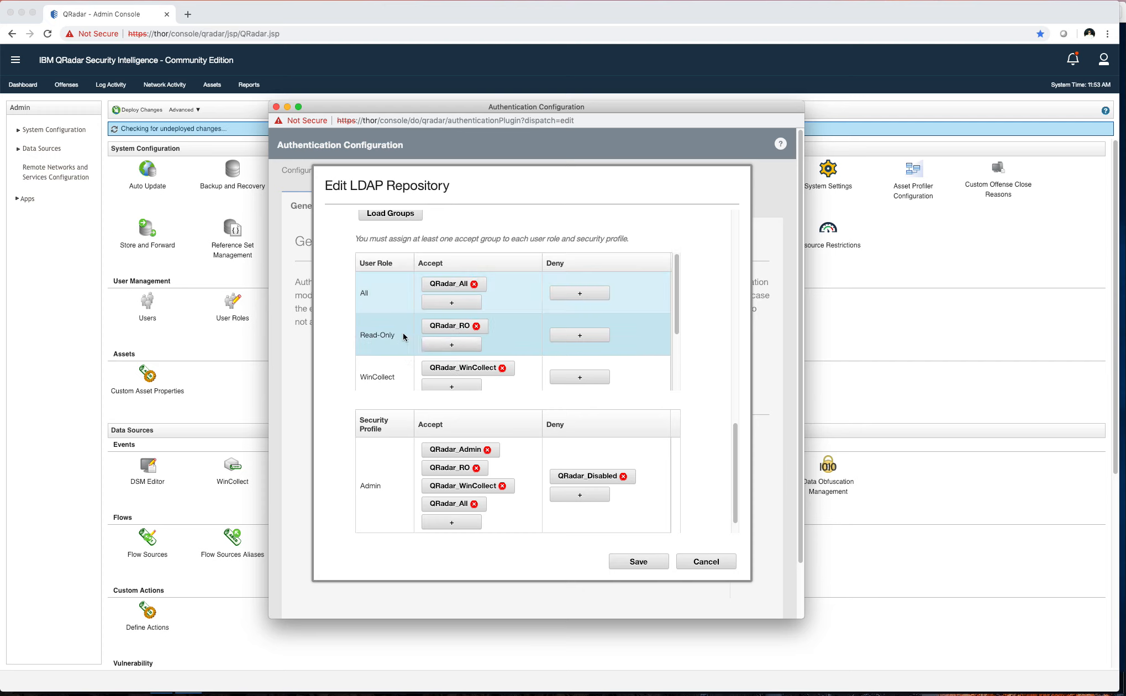
scroll(420, 353, down, 3)
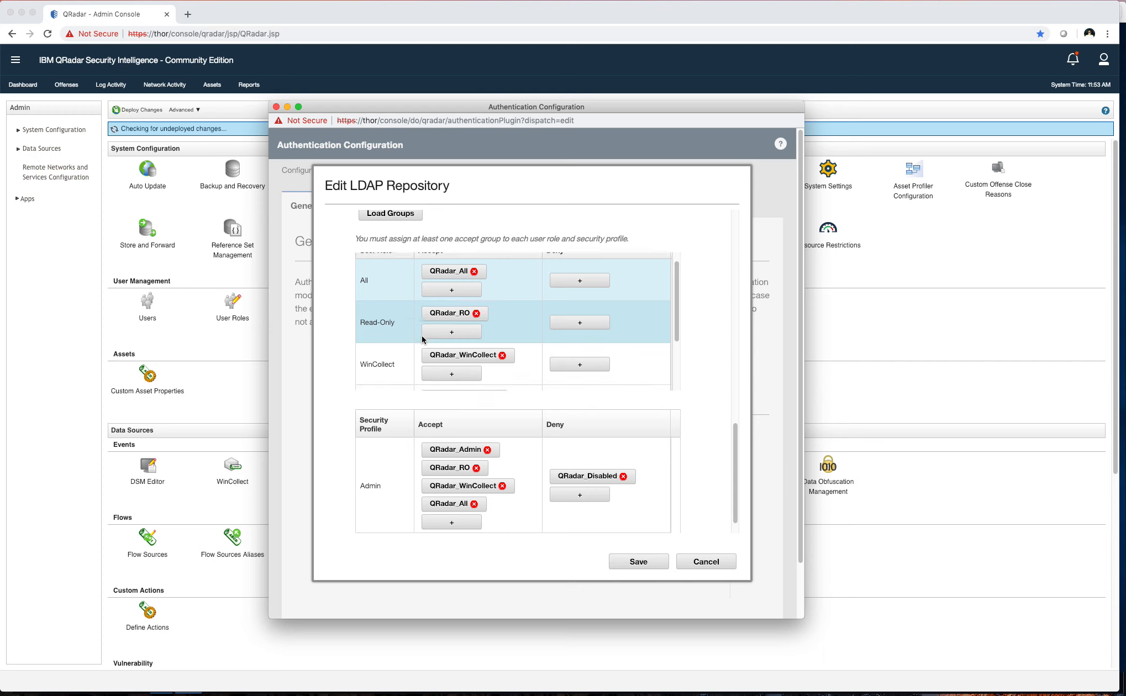
scroll(384, 436, down, 1)
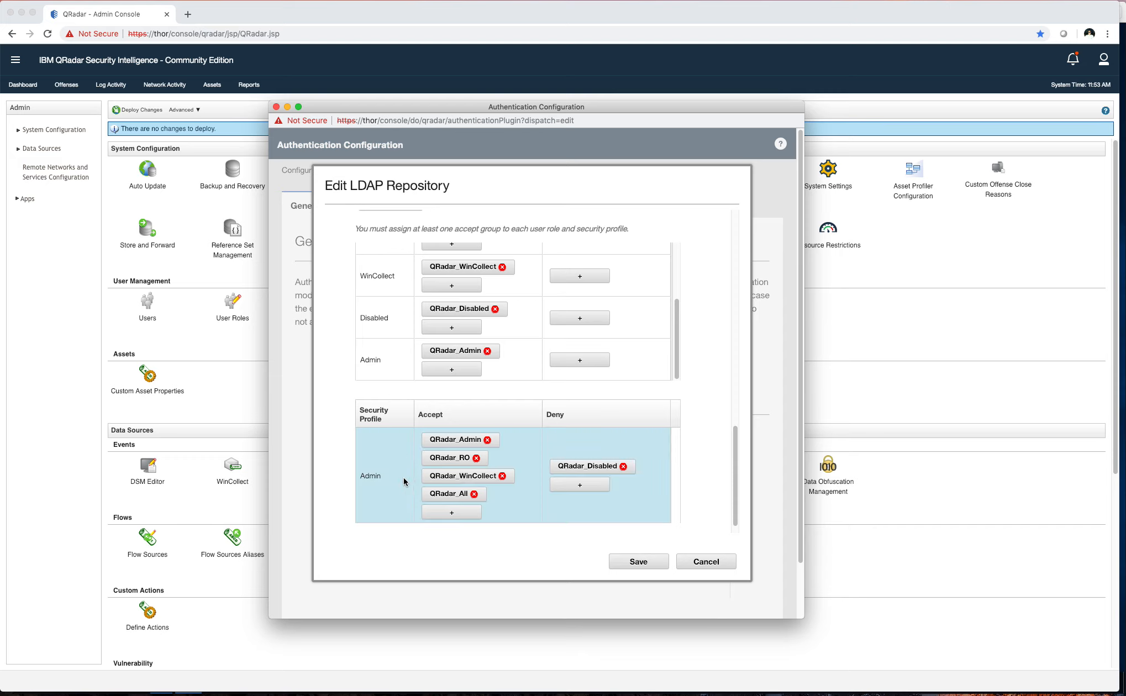
scroll(409, 481, down, 1)
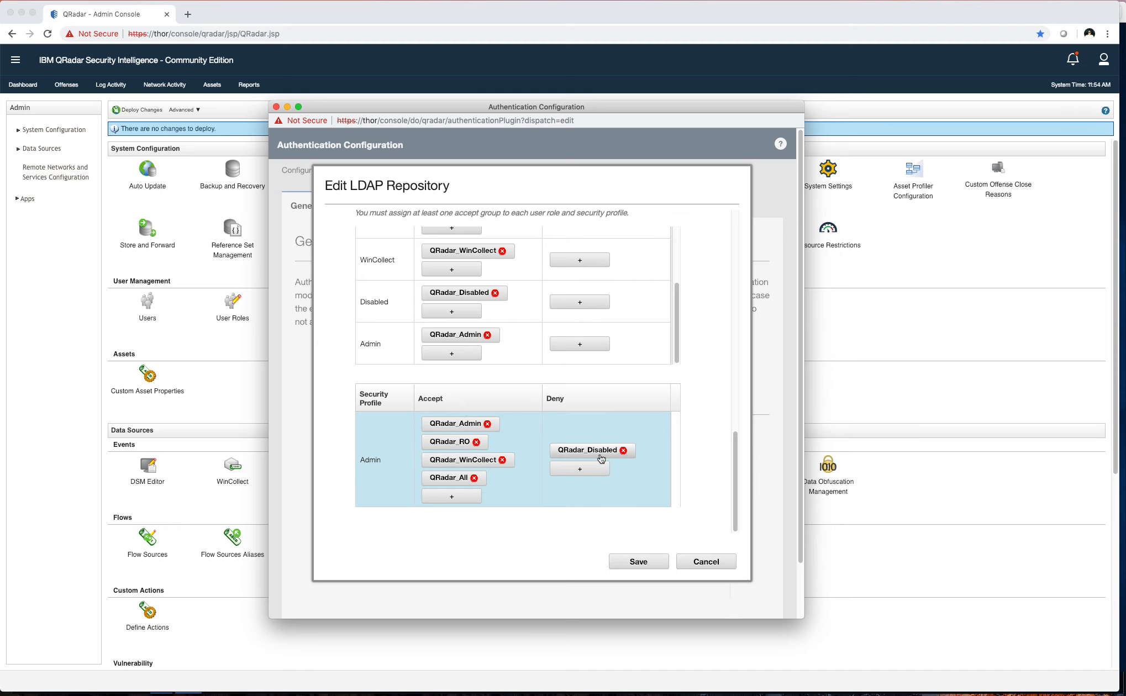
scroll(531, 425, up, 5)
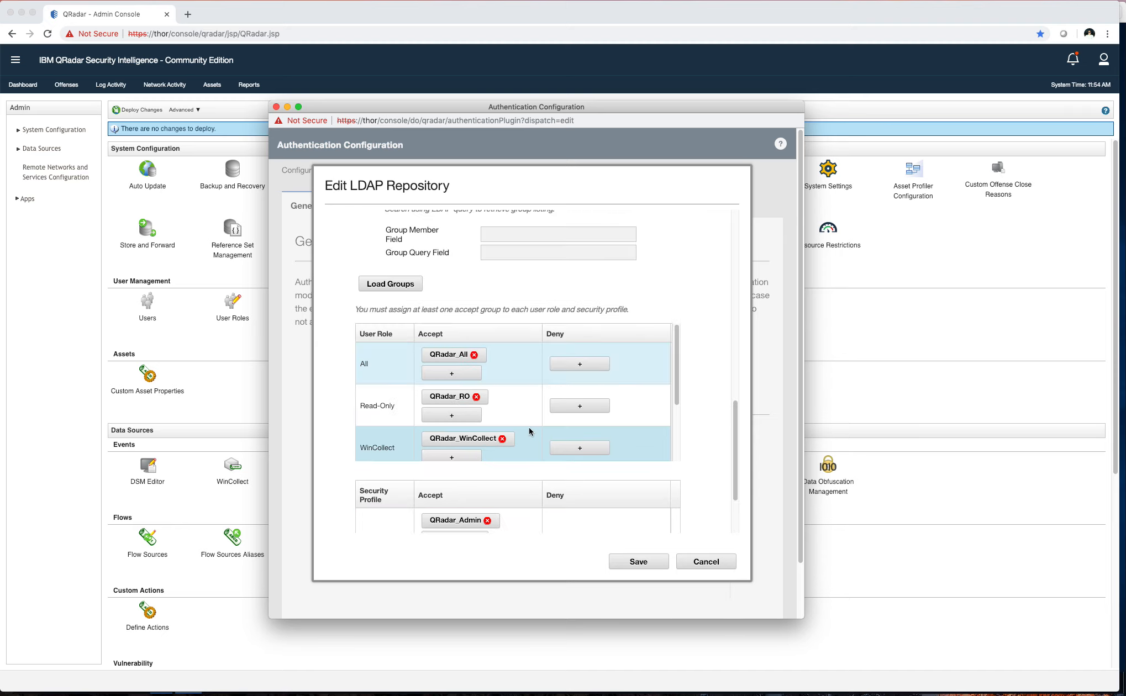
scroll(528, 427, up, 8)
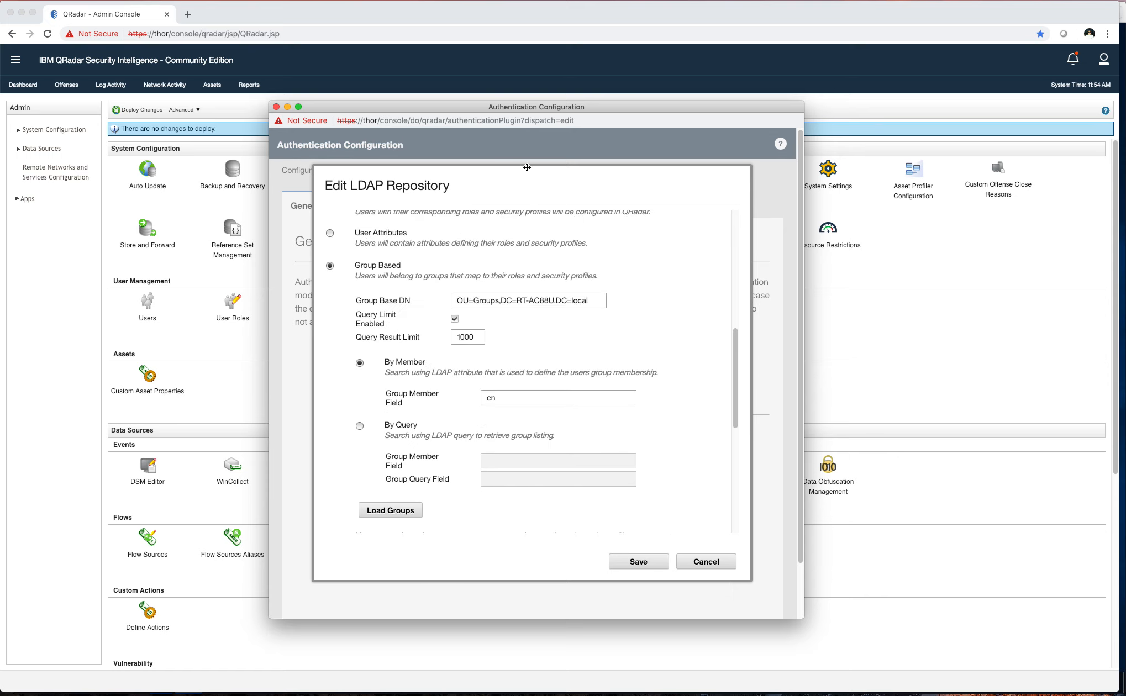
double_click(515, 394)
key(BackSpace)
click(628, 560)
Keep the forest repository's LDAP synchronization at every 2 hours, then close Authentication Configuration
click(552, 508)
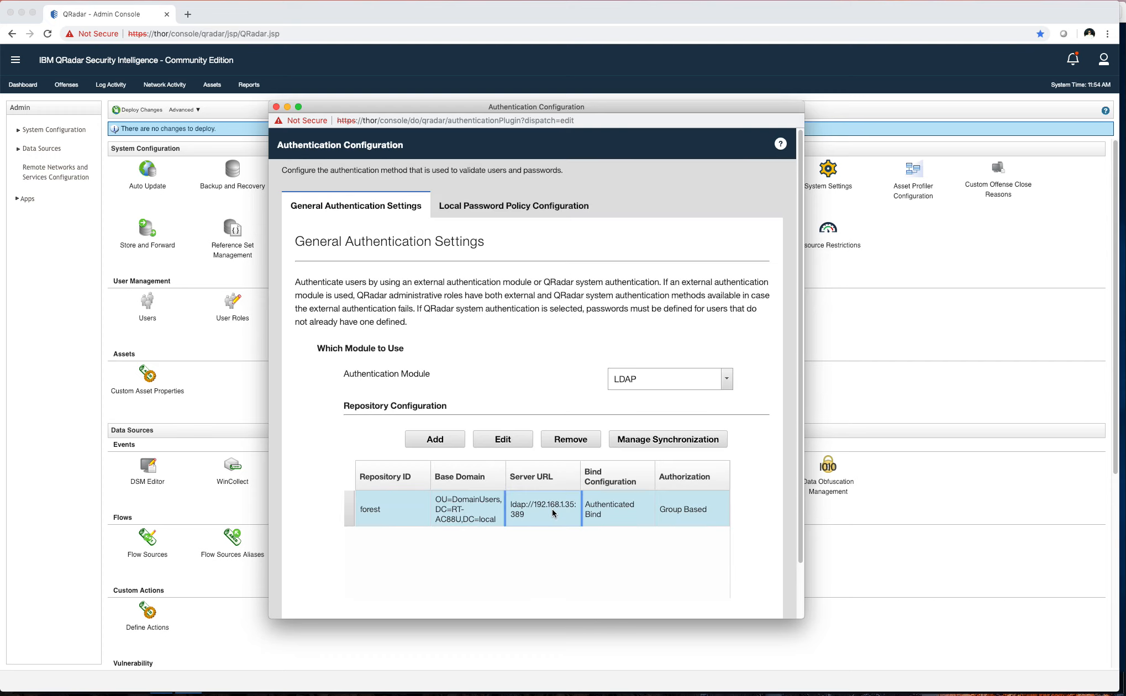
click(670, 440)
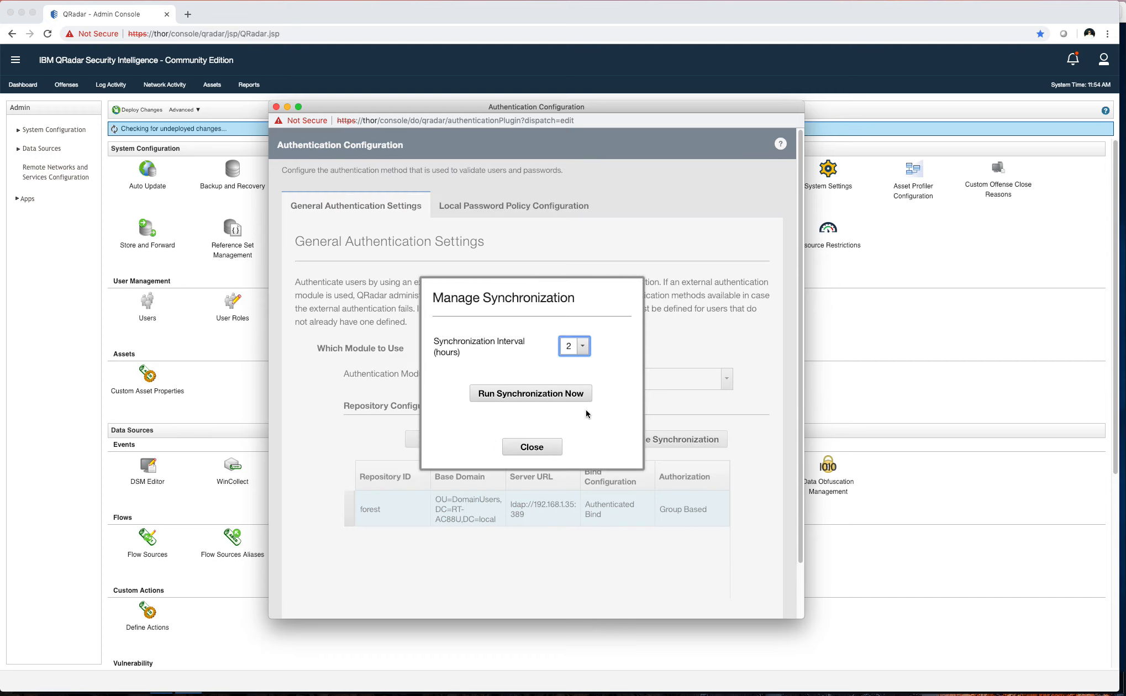
click(569, 349)
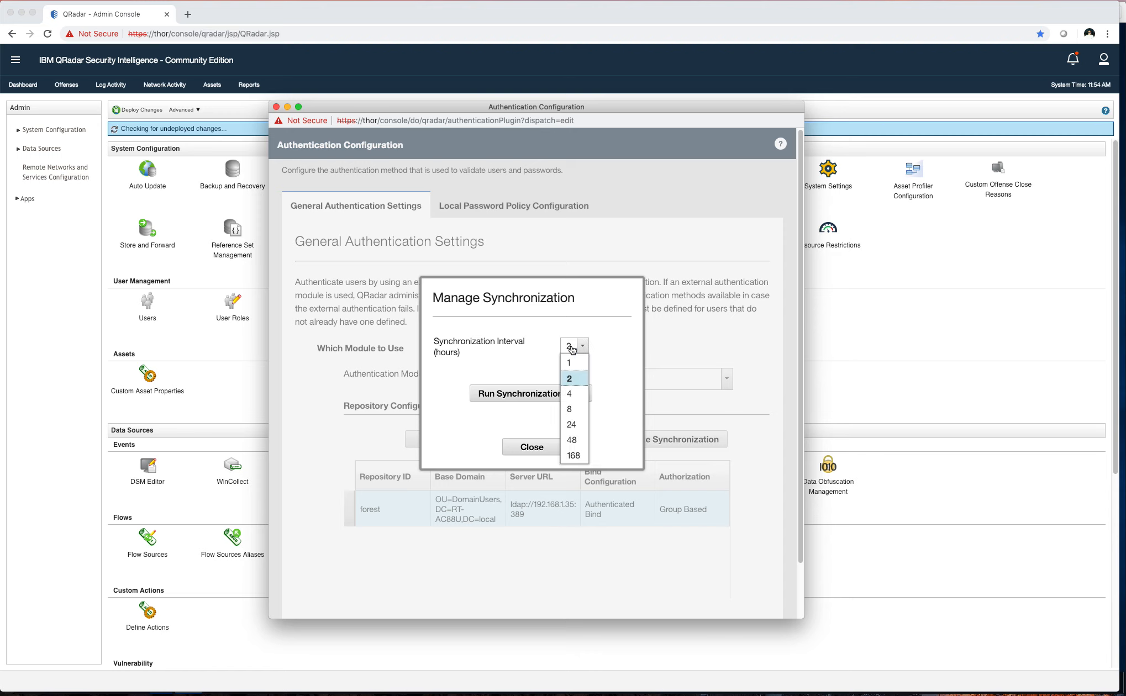
click(581, 348)
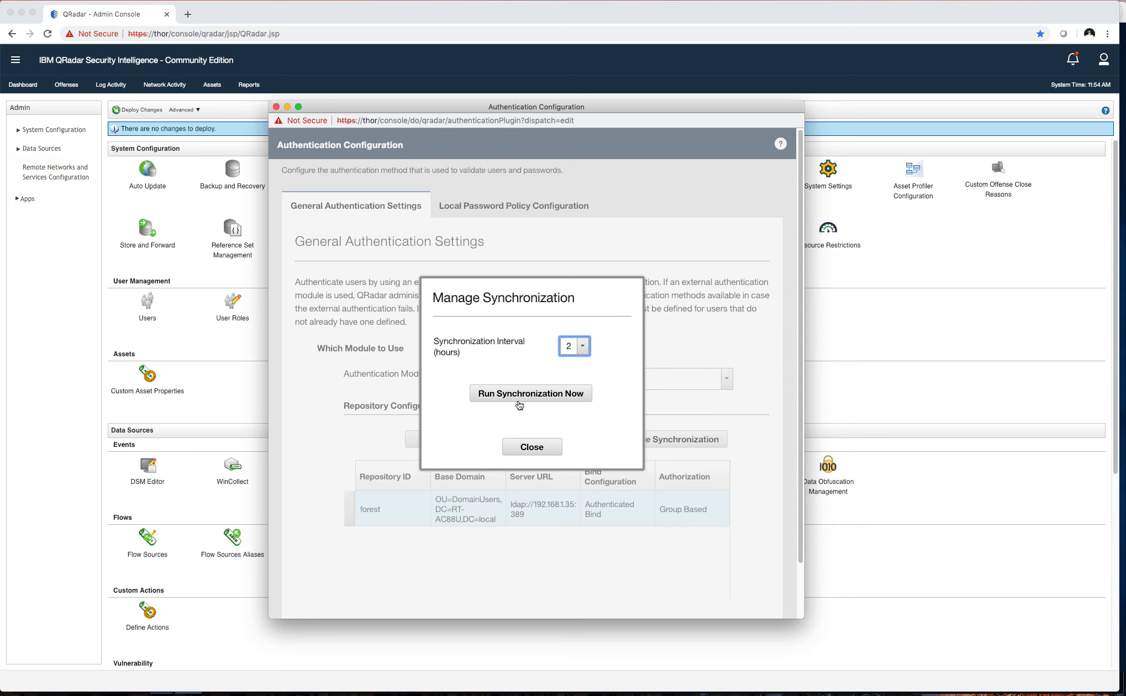
click(518, 443)
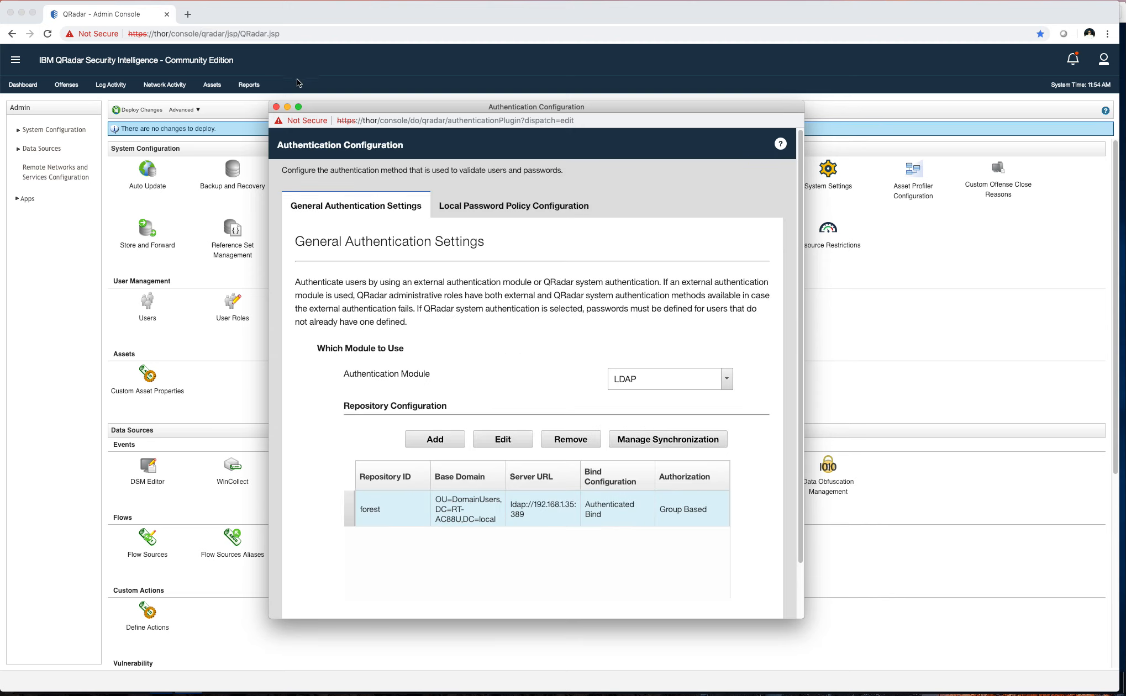
click(277, 106)
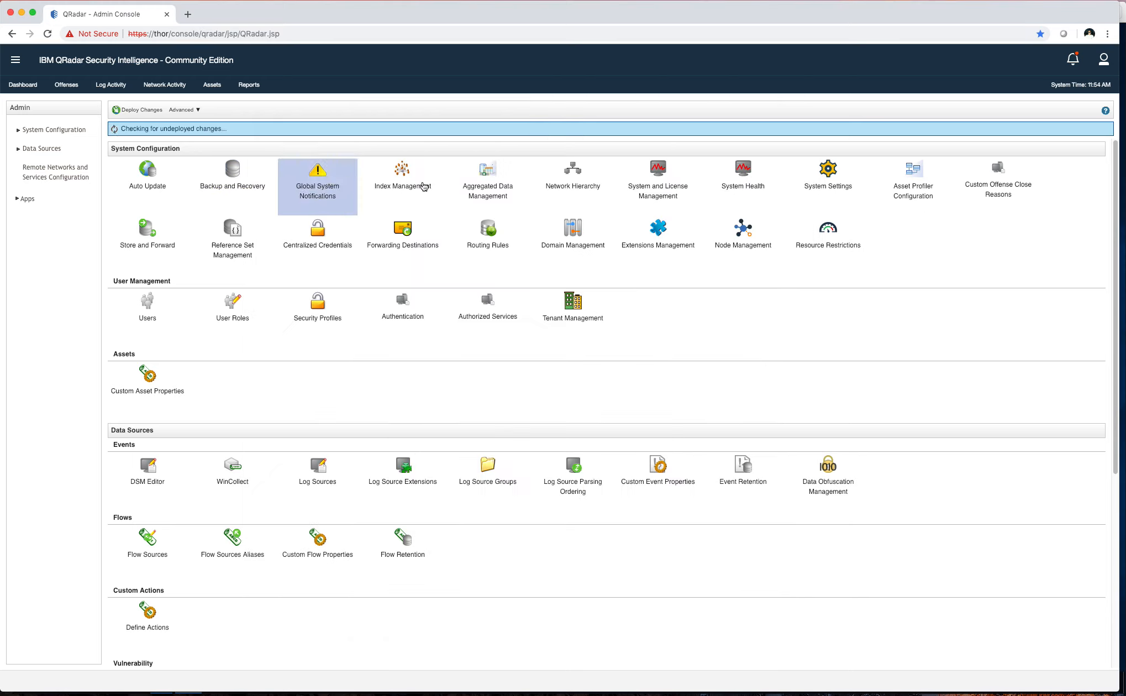
click(957, 695)
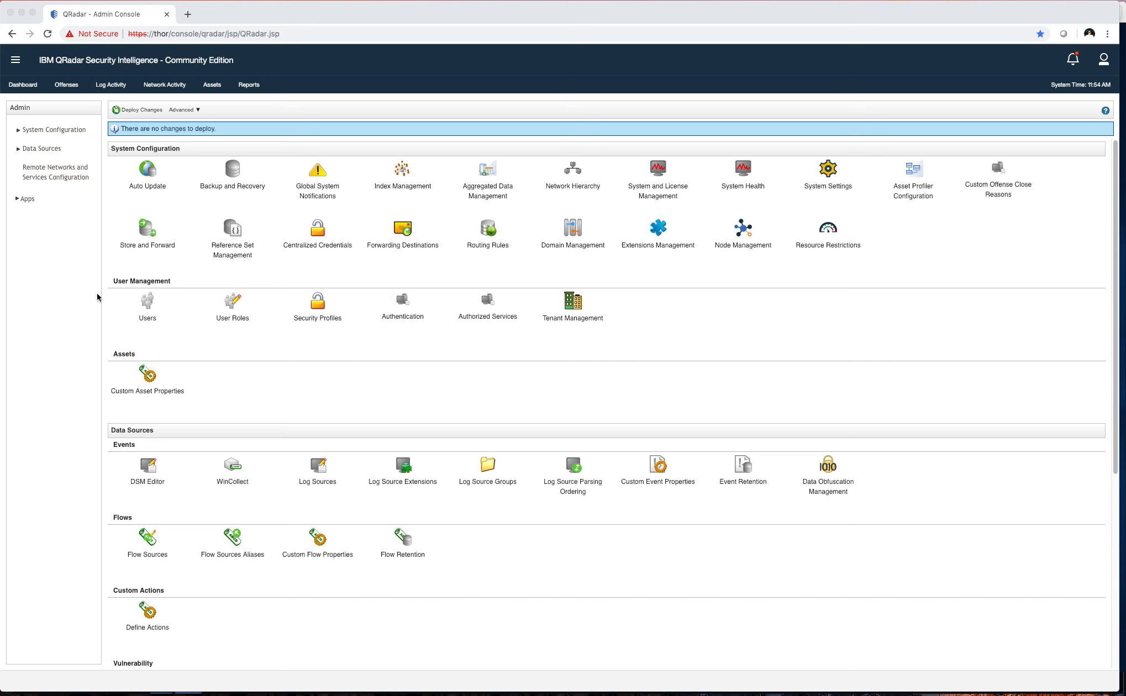
click(68, 307)
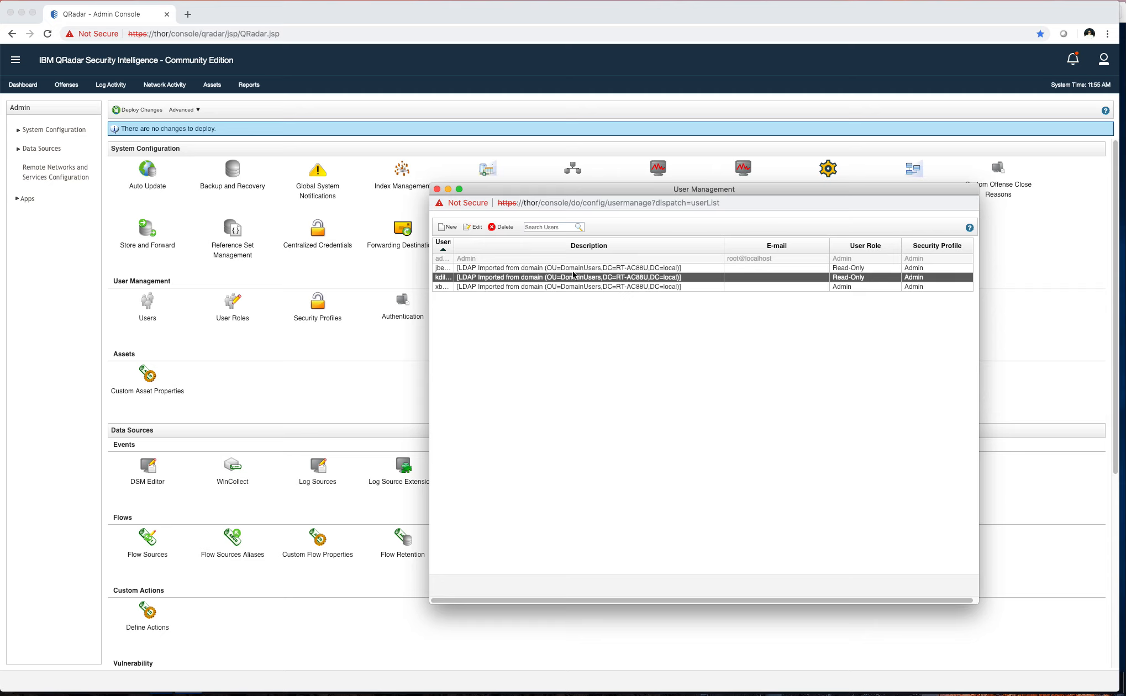
drag(538, 193, 1125, 217)
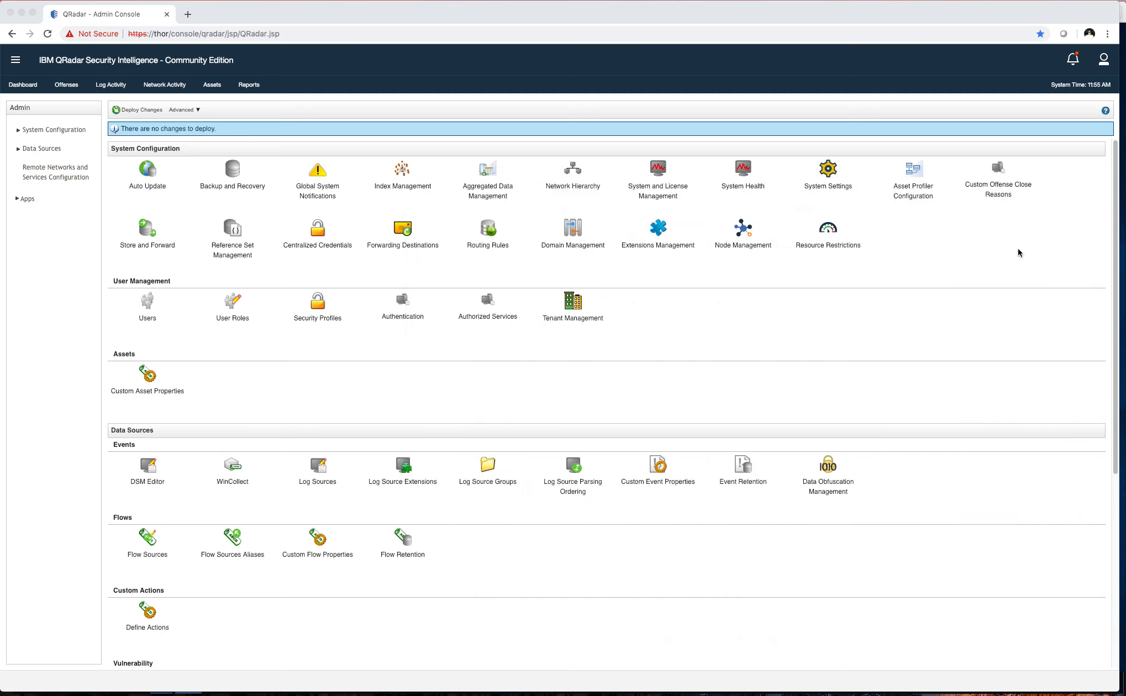
Log the admin out of QRadar and confirm, leaving the empty login page
click(1104, 59)
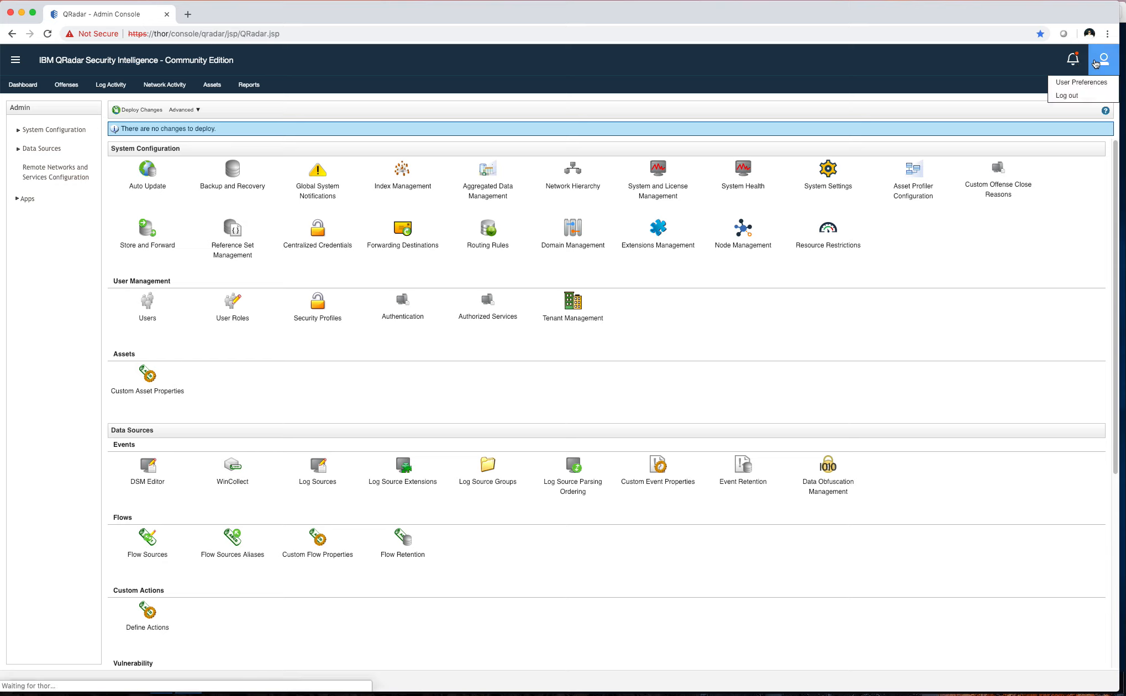
click(1068, 95)
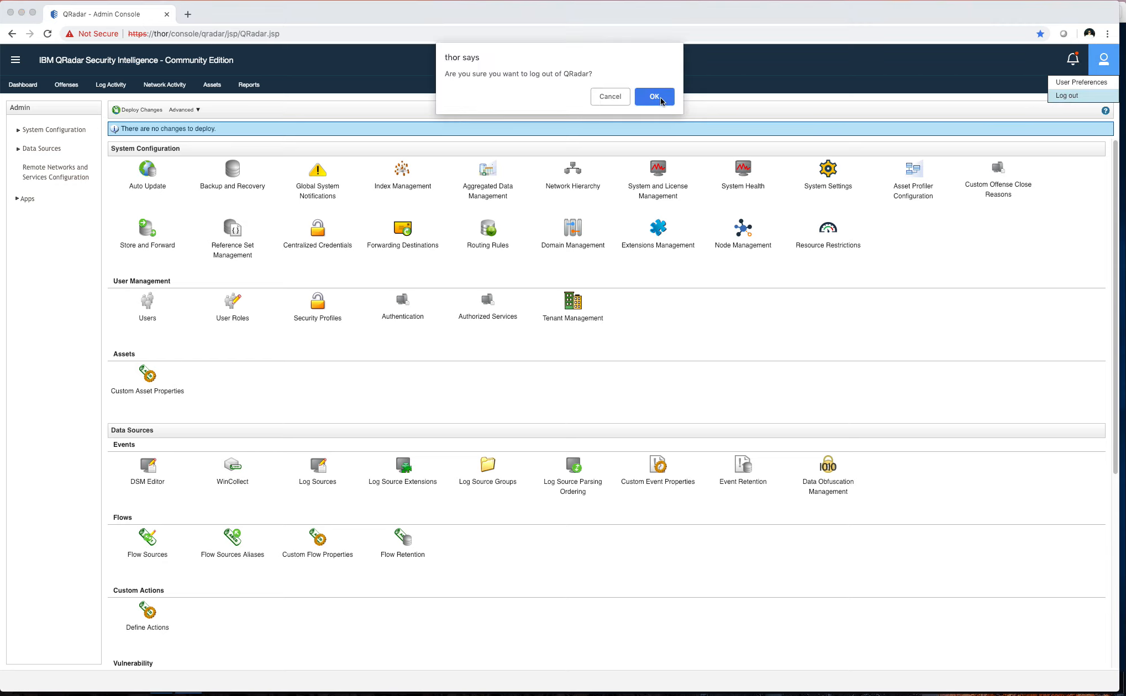
click(659, 97)
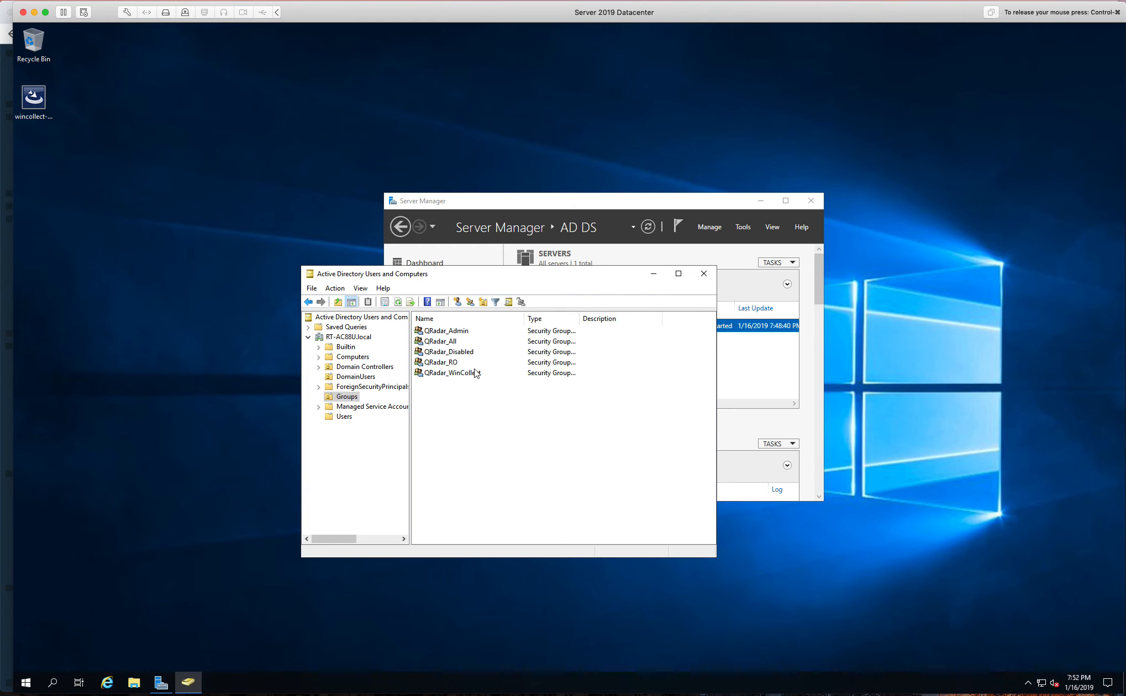
Open a DomainUsers account's properties and check its Member Of list for QRadar_RO
click(348, 378)
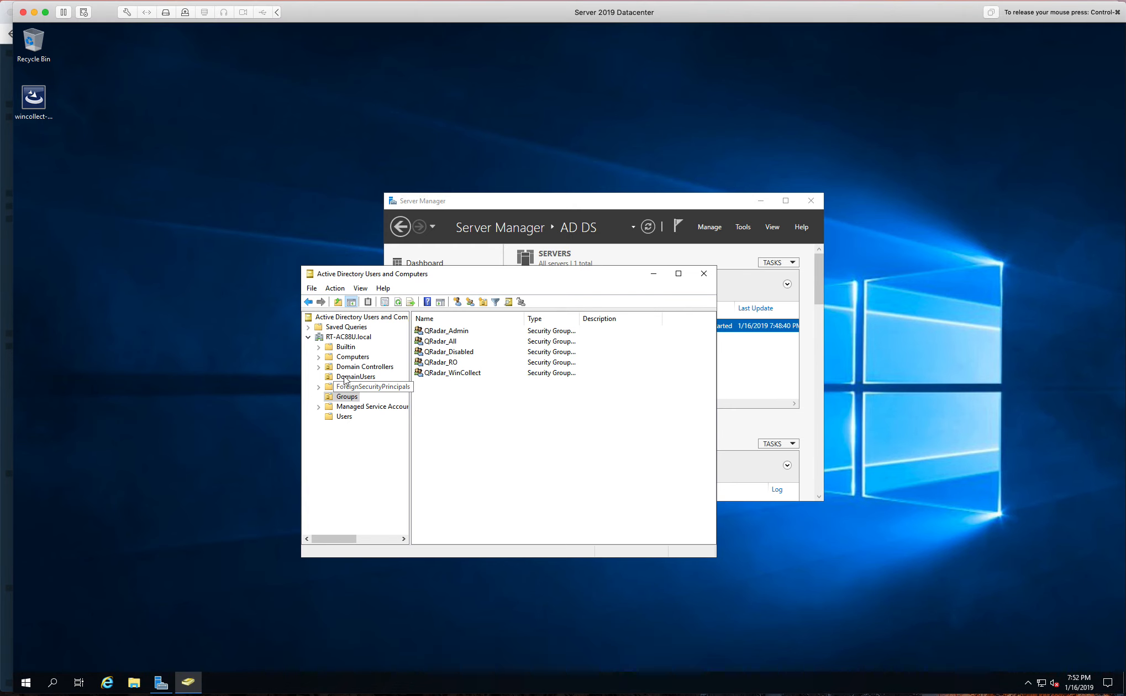
double_click(430, 352)
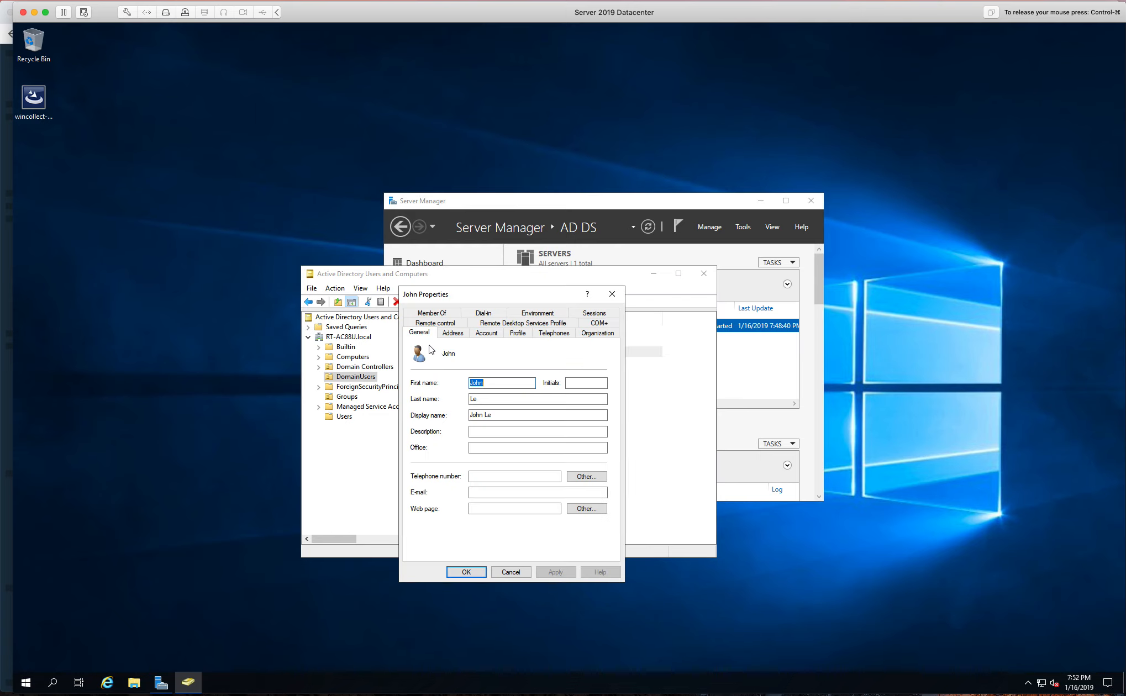
click(437, 314)
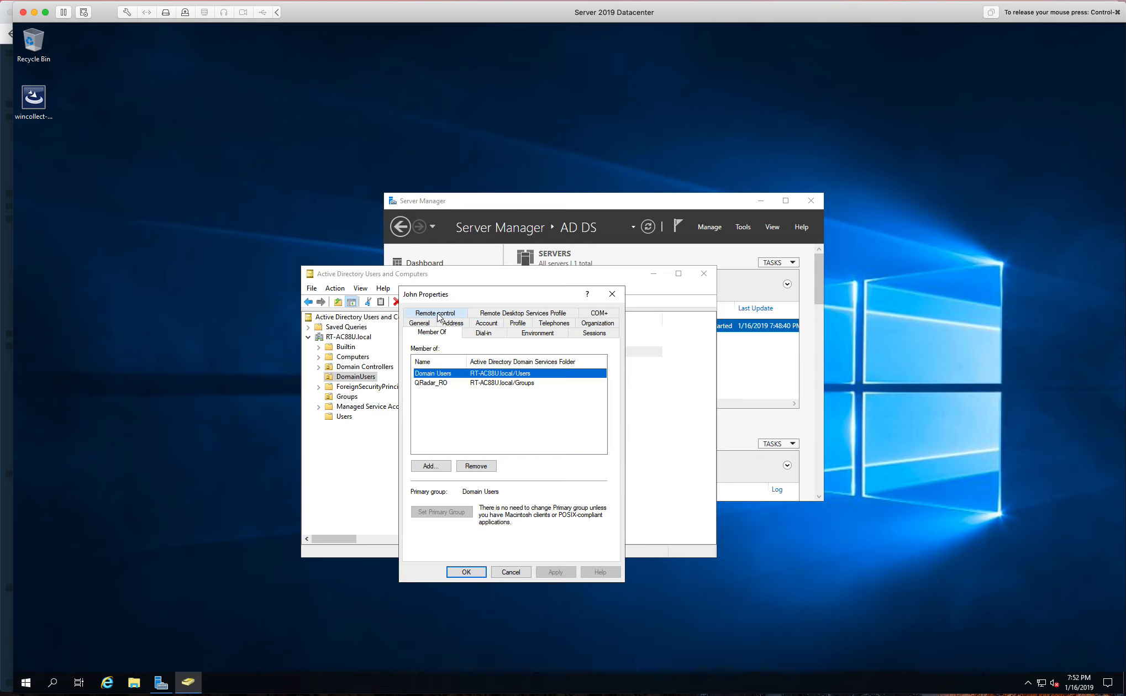
click(442, 384)
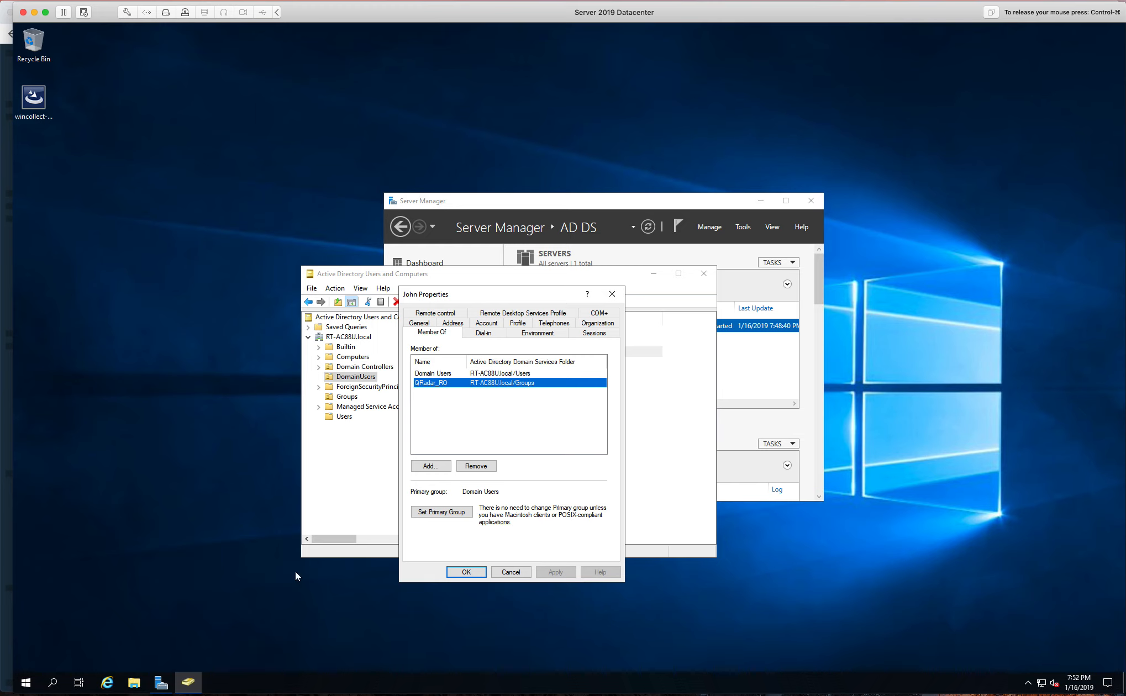
Log in with the Active Directory user's username and password, then accept the license agreement
click(5, 531)
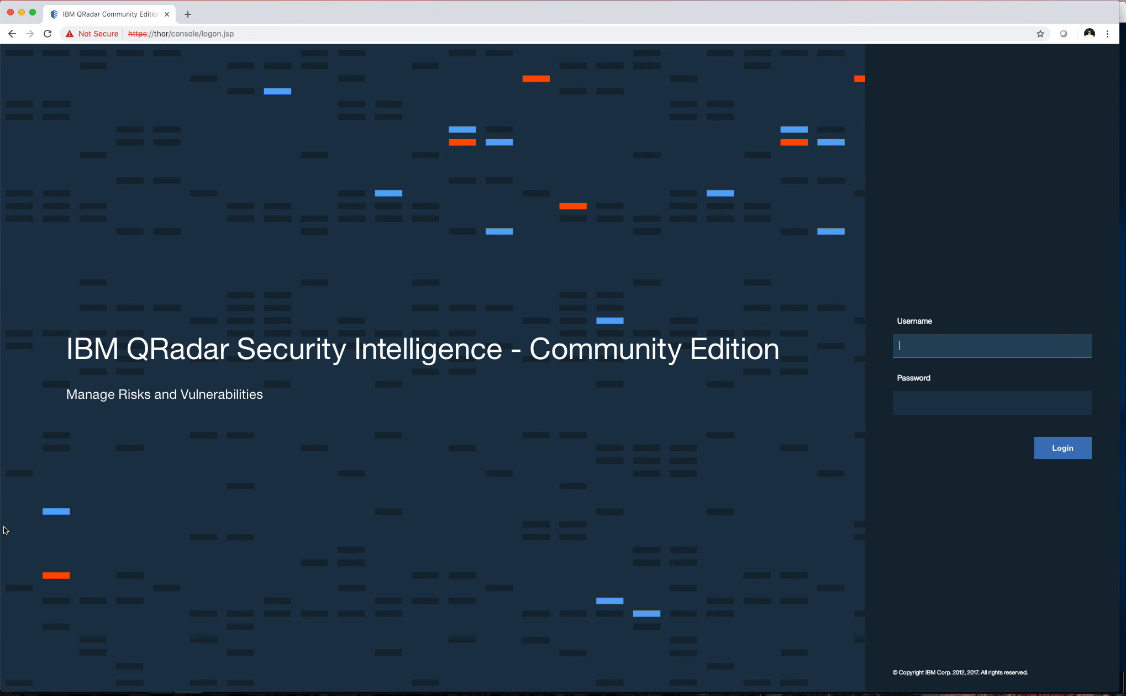
click(966, 347)
text(jle)
key(Tab)
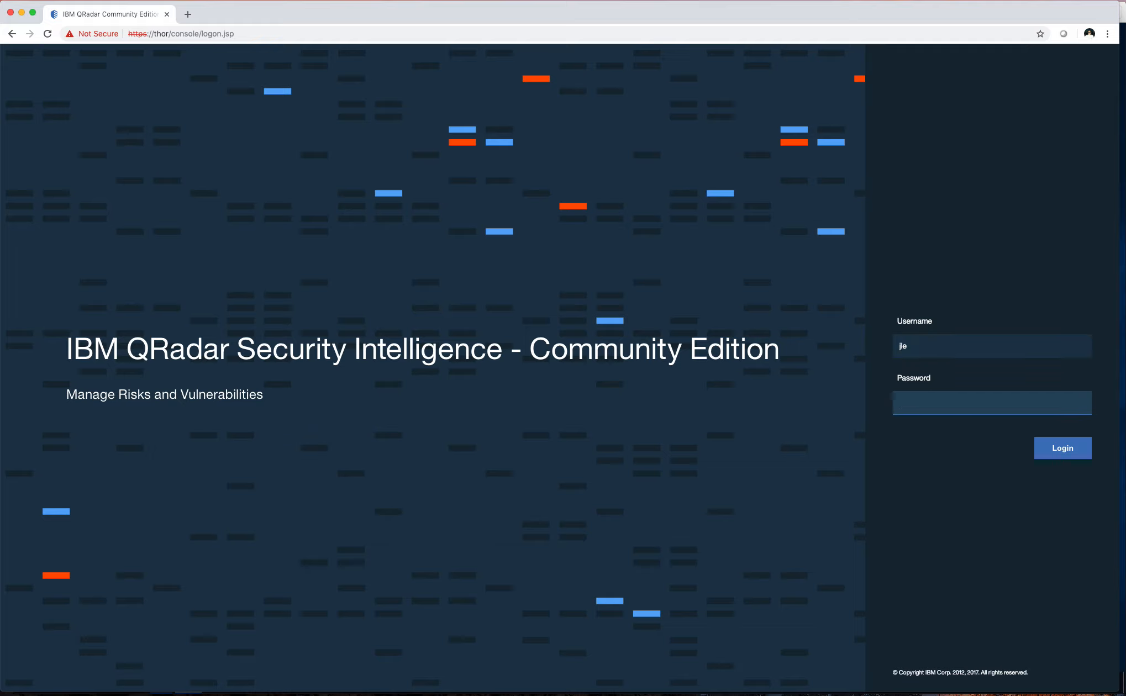
text(••••••••••••)
key(Return)
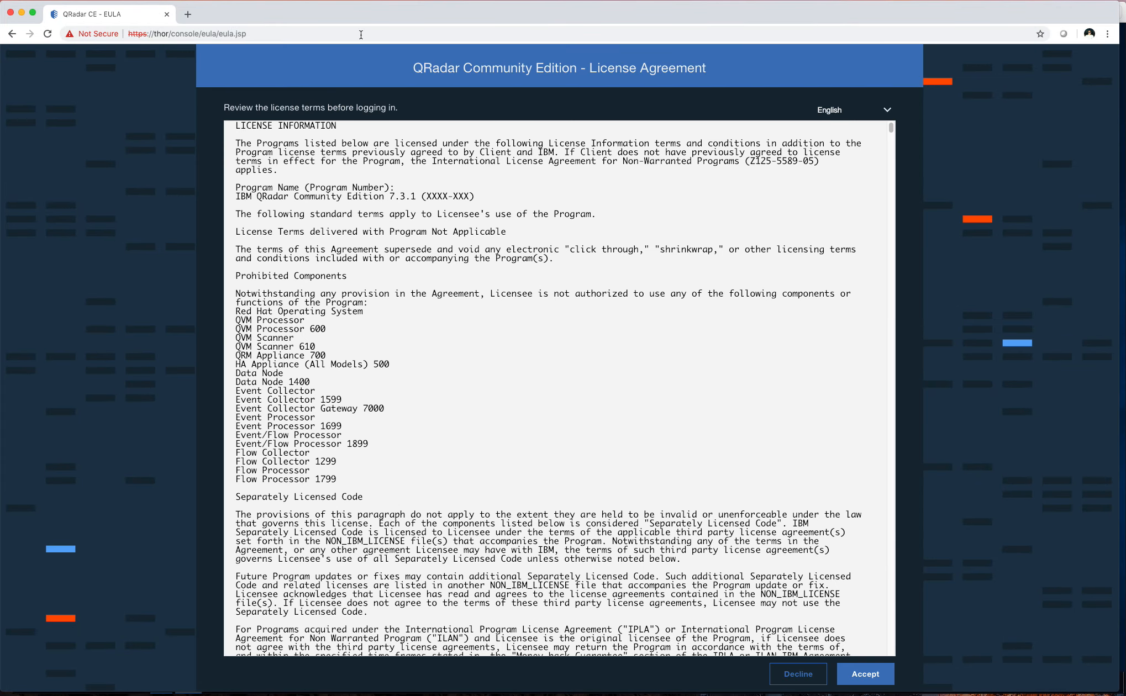
click(874, 674)
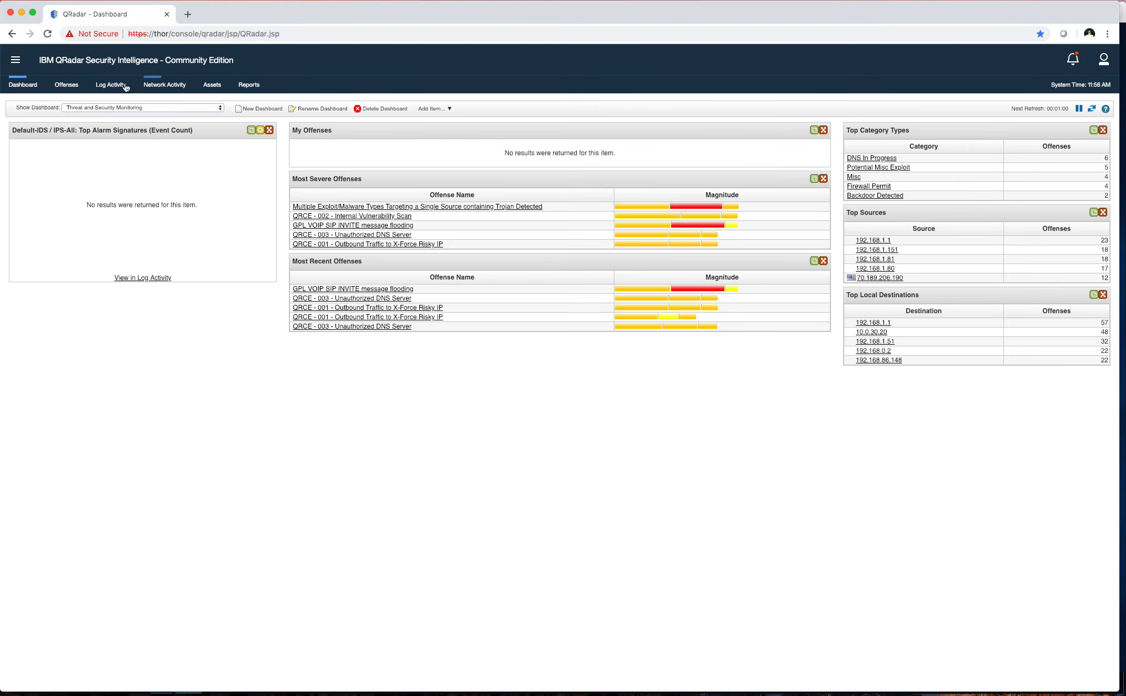
Log the Active Directory user out of QRadar and confirm
click(25, 63)
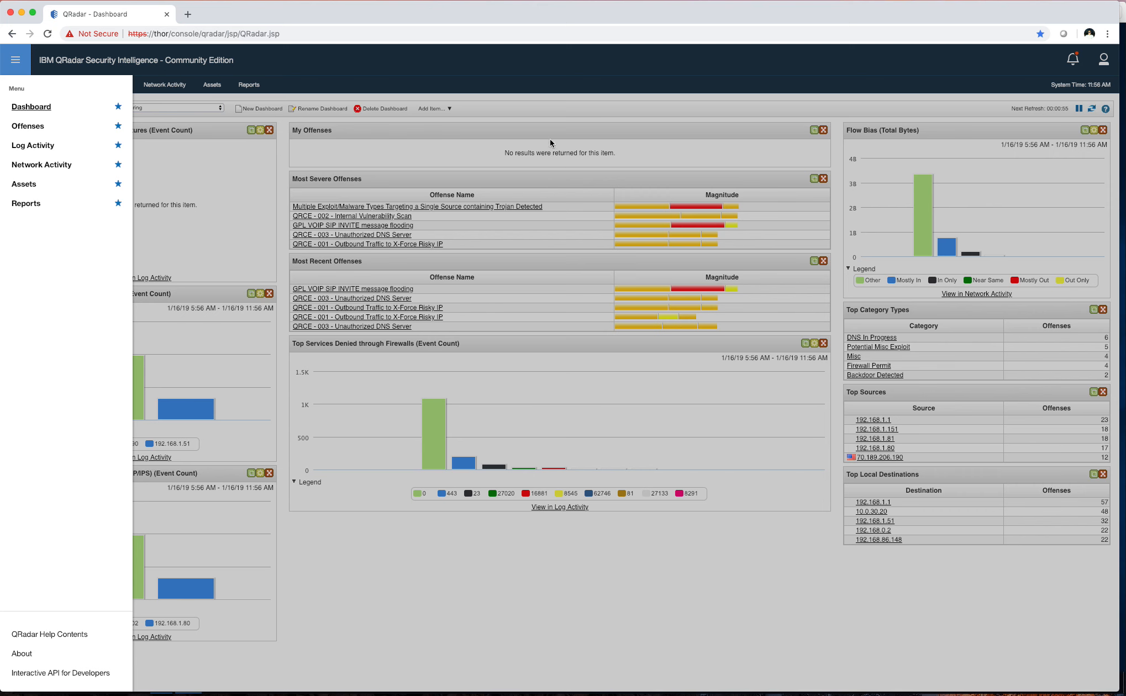
click(634, 85)
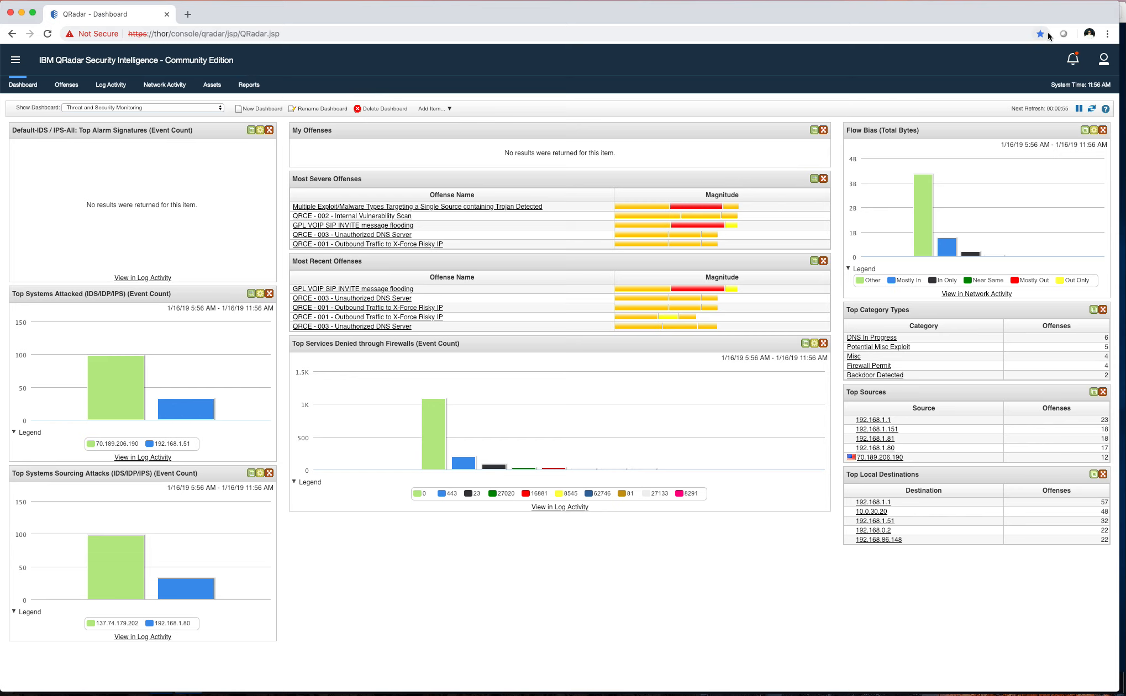
click(1104, 59)
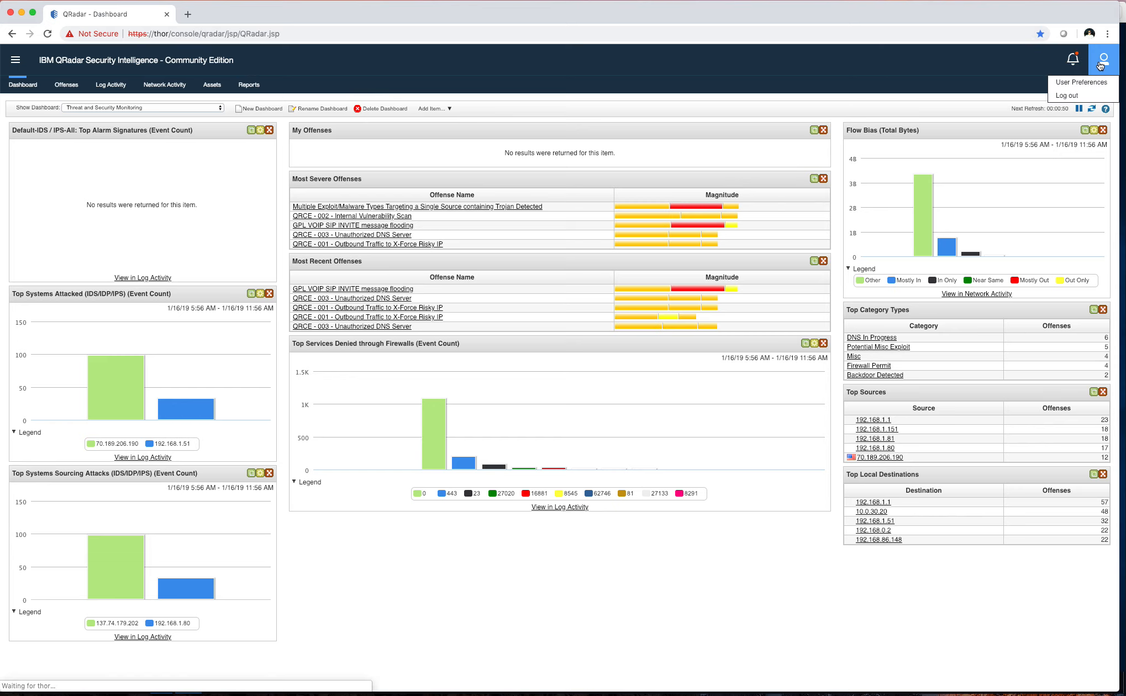
click(1071, 97)
click(652, 99)
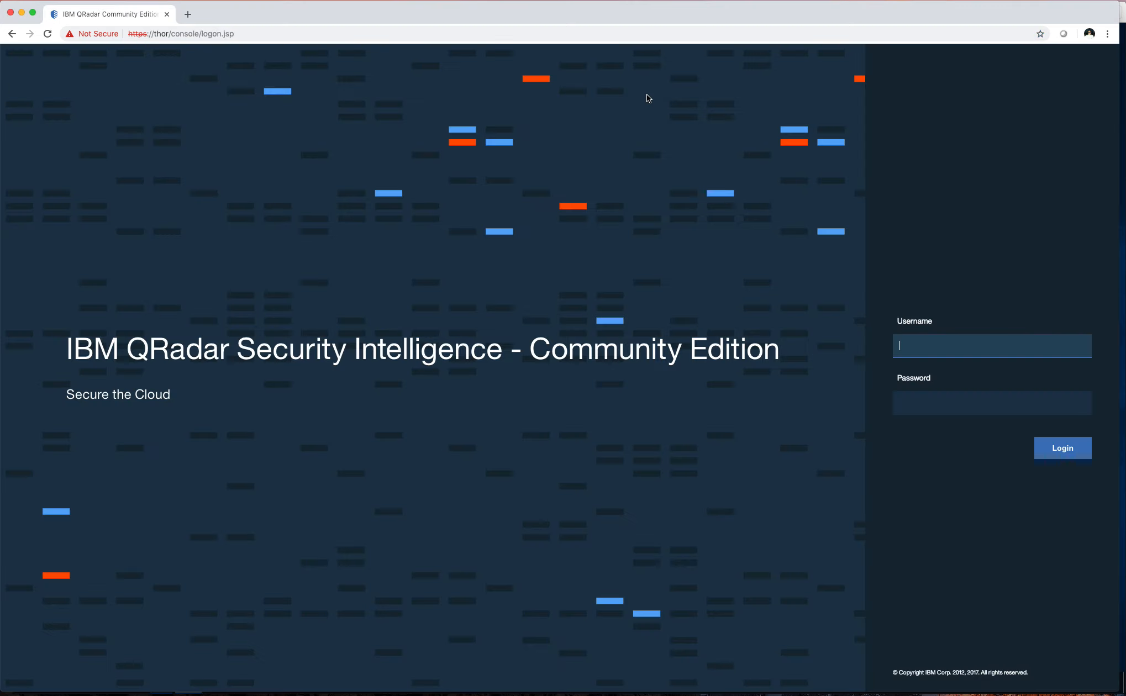
Sign back in as admin with the administrator password
text(admin)
key(Tab)
text(•••••••)
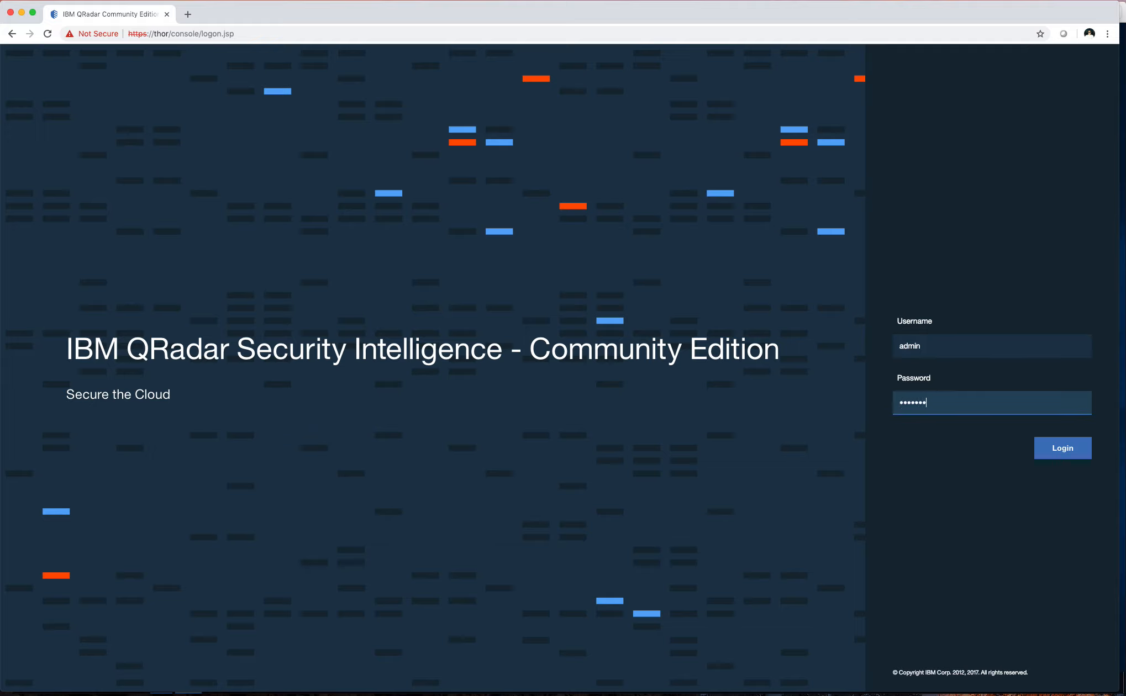
key(Return)
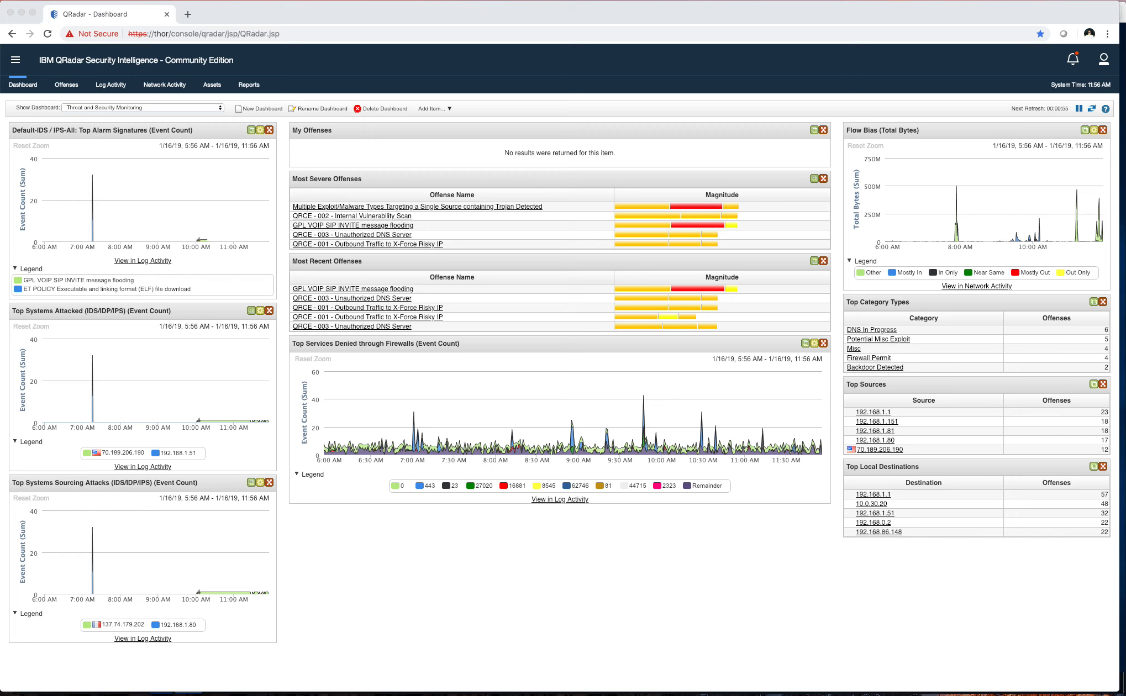
Close the leftover User Management window and open Admin > Users to view the imported account
drag(854, 694, 1106, 645)
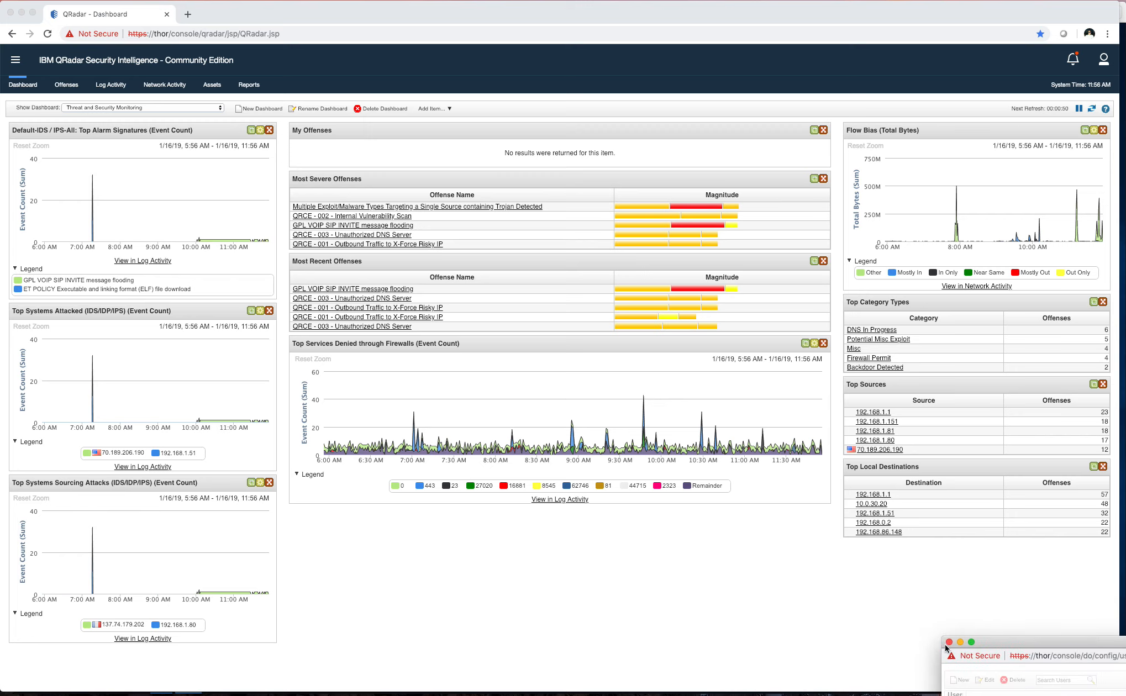
click(951, 642)
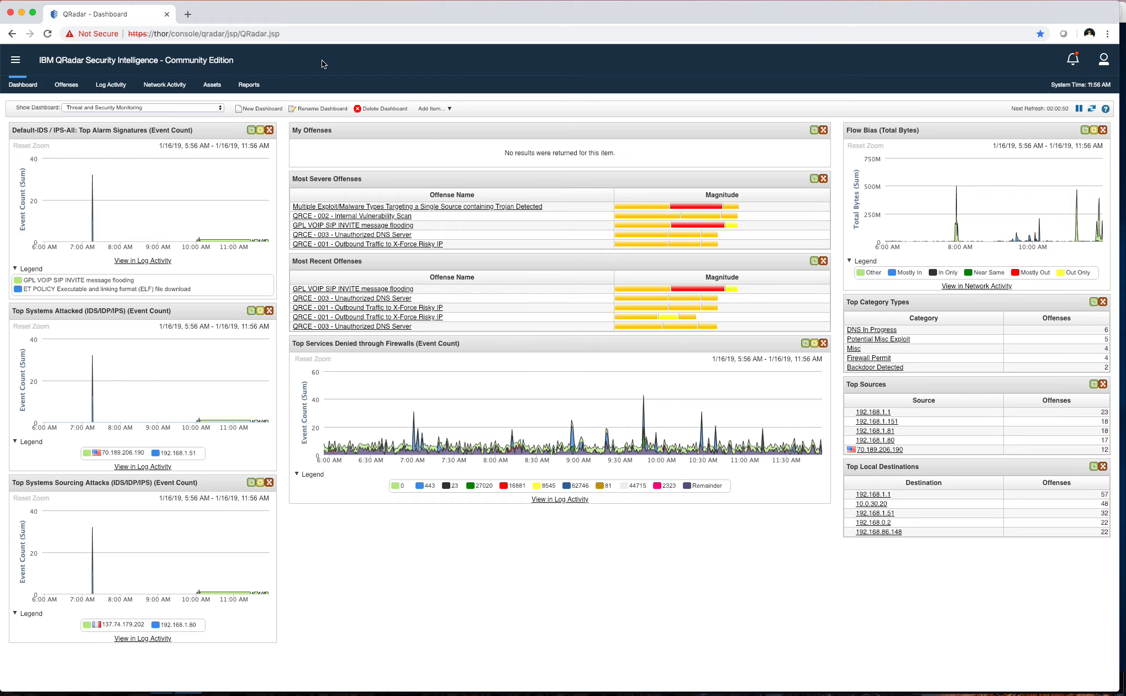
click(17, 61)
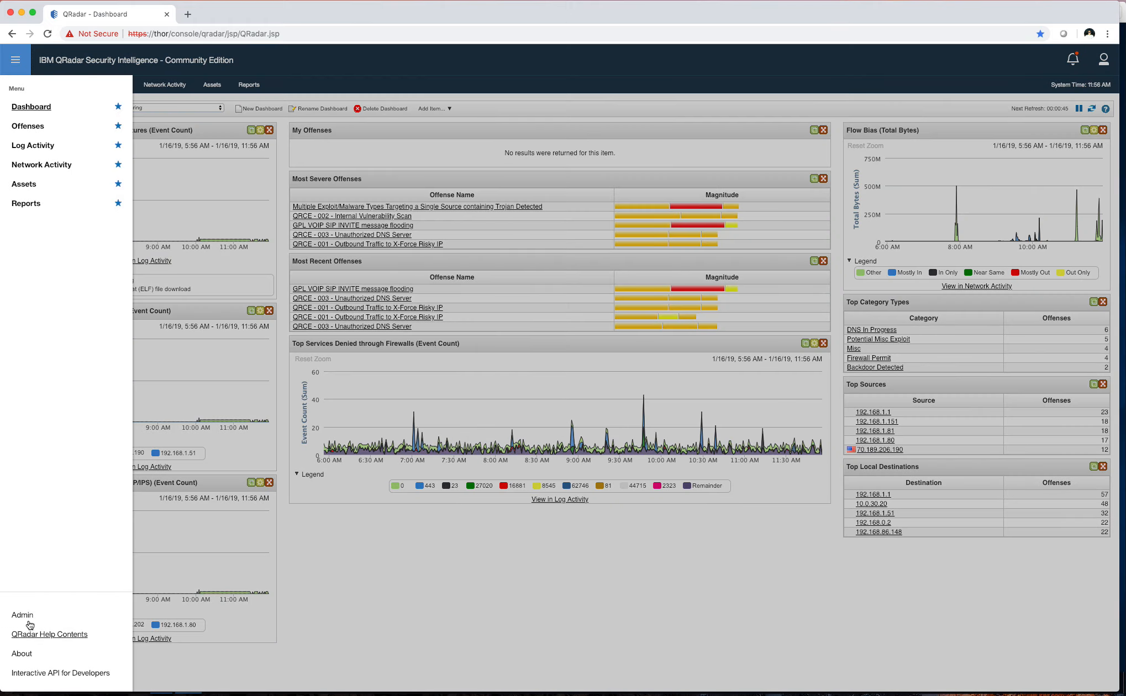
click(26, 619)
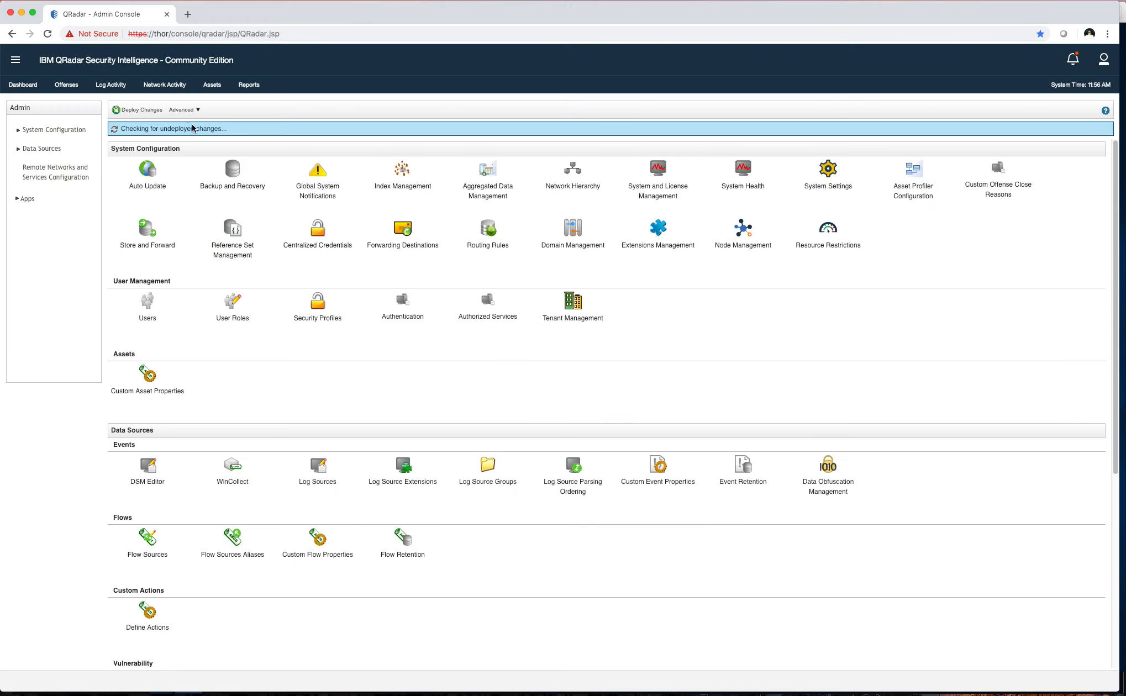
click(147, 303)
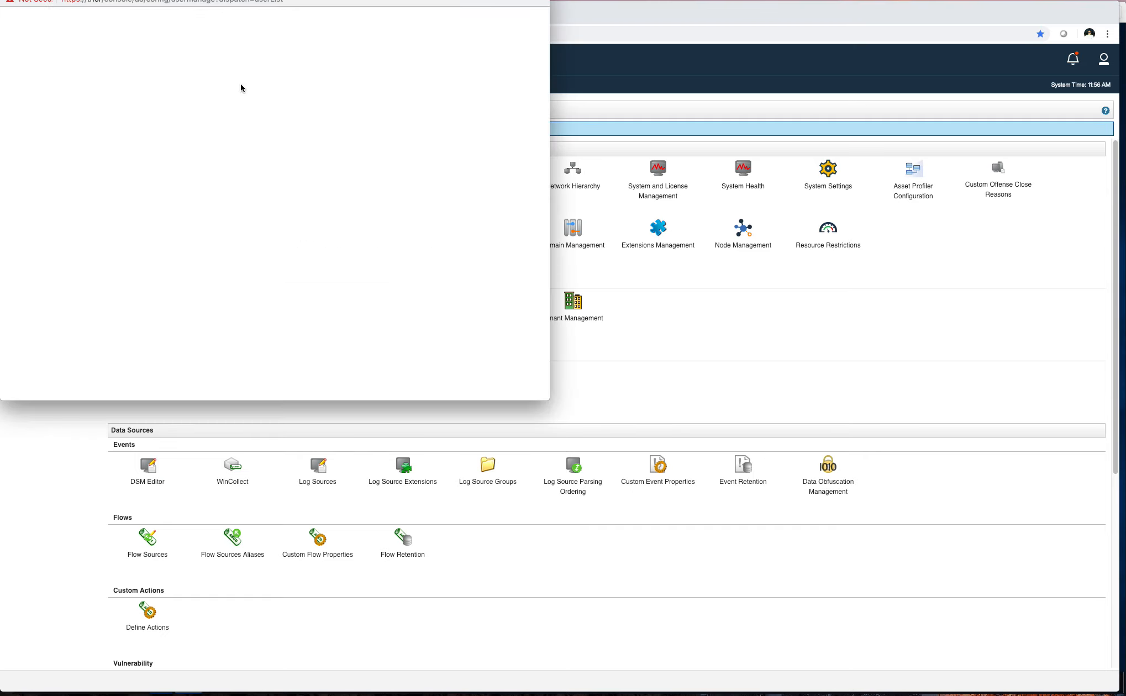
drag(238, 5, 1125, 277)
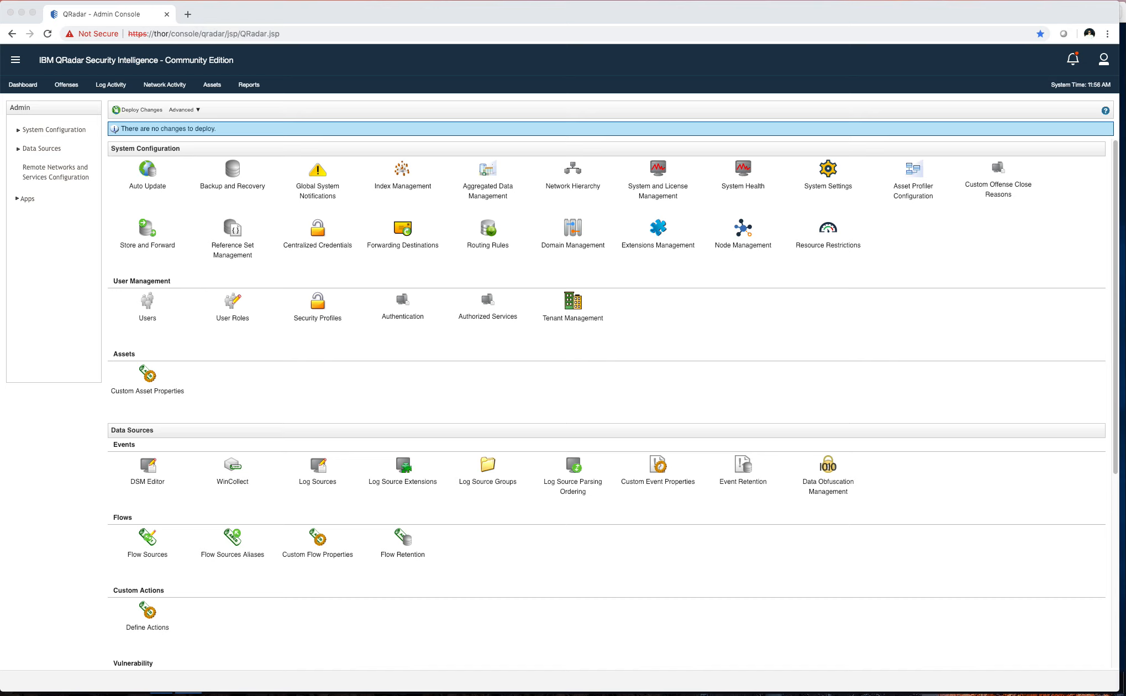
drag(1125, 299, 362, 185)
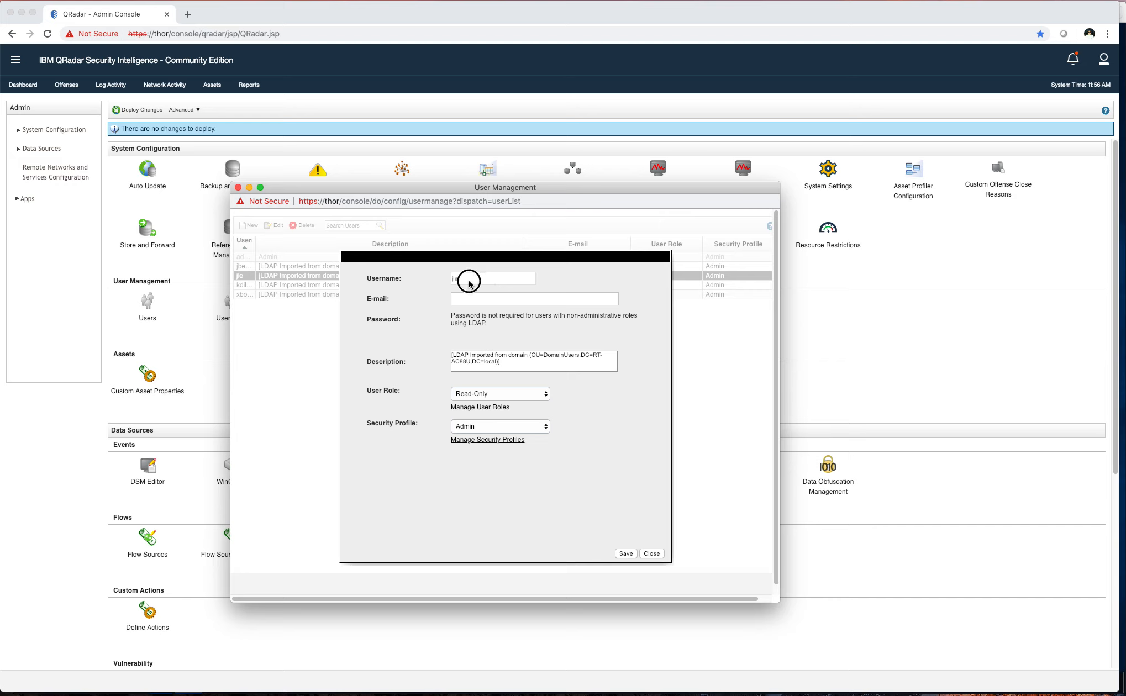
Review the imported user's e-mail, LDAP no-password note and import description
click(475, 299)
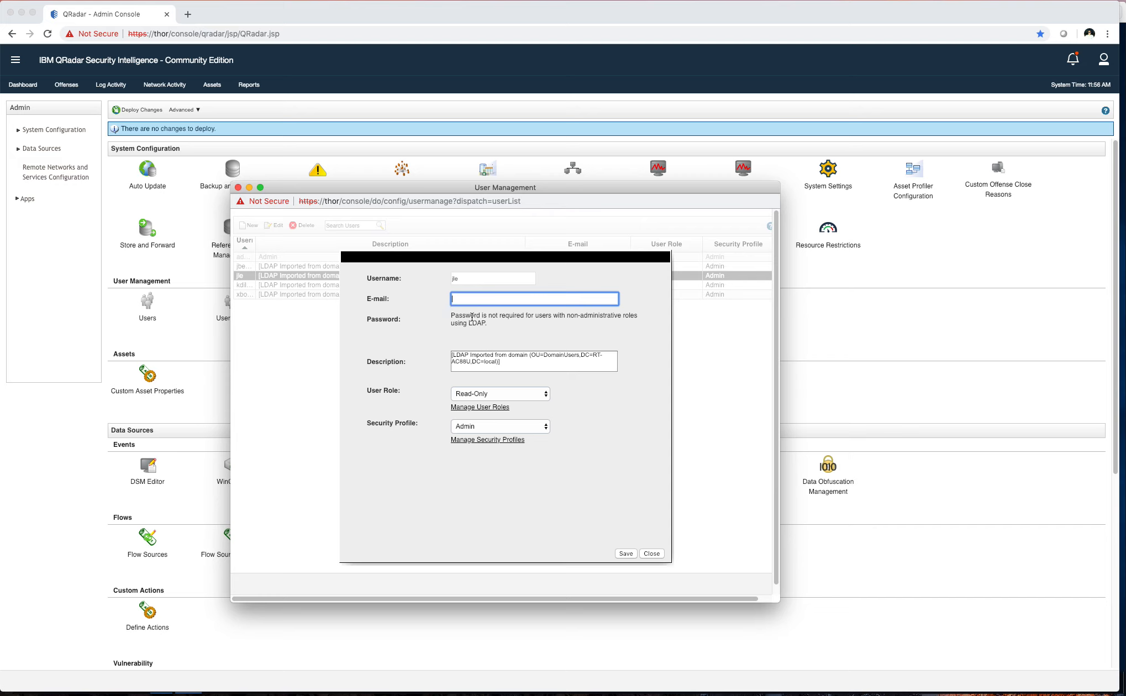
drag(500, 328, 433, 319)
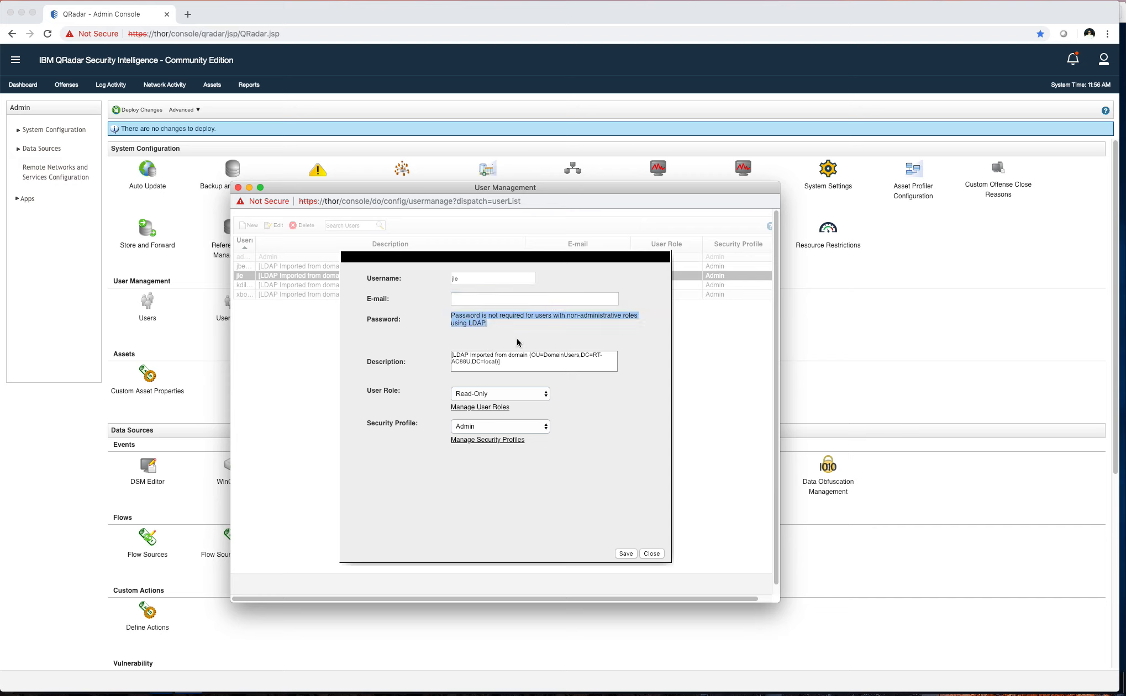
click(425, 320)
click(515, 363)
drag(514, 362, 387, 351)
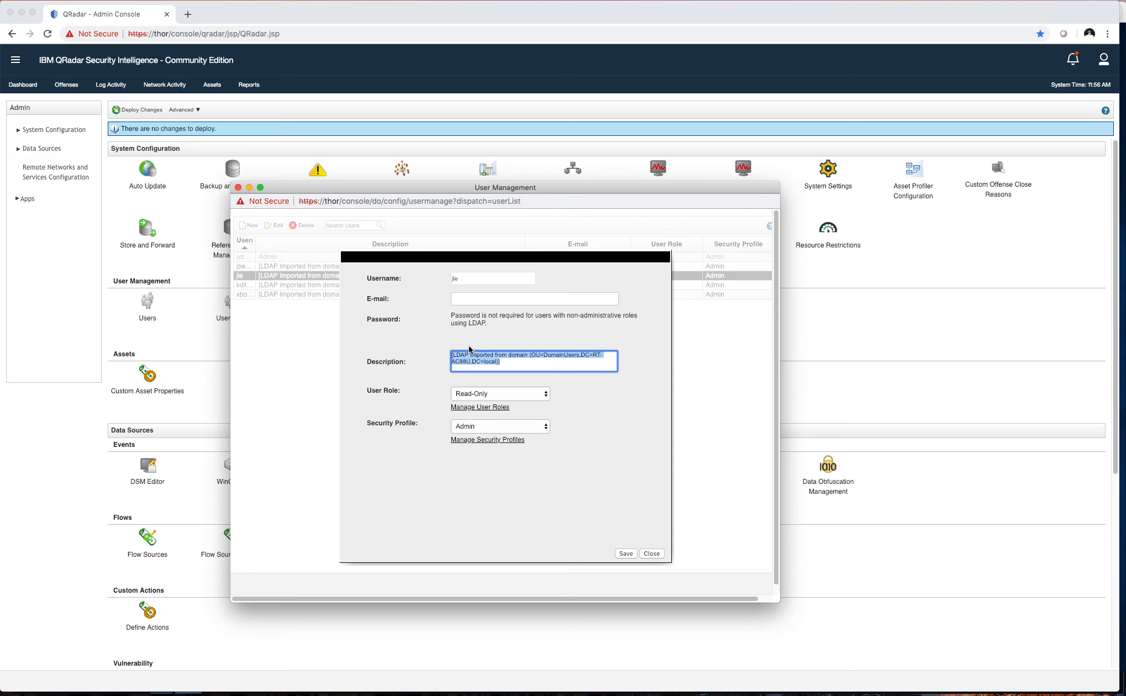
click(539, 352)
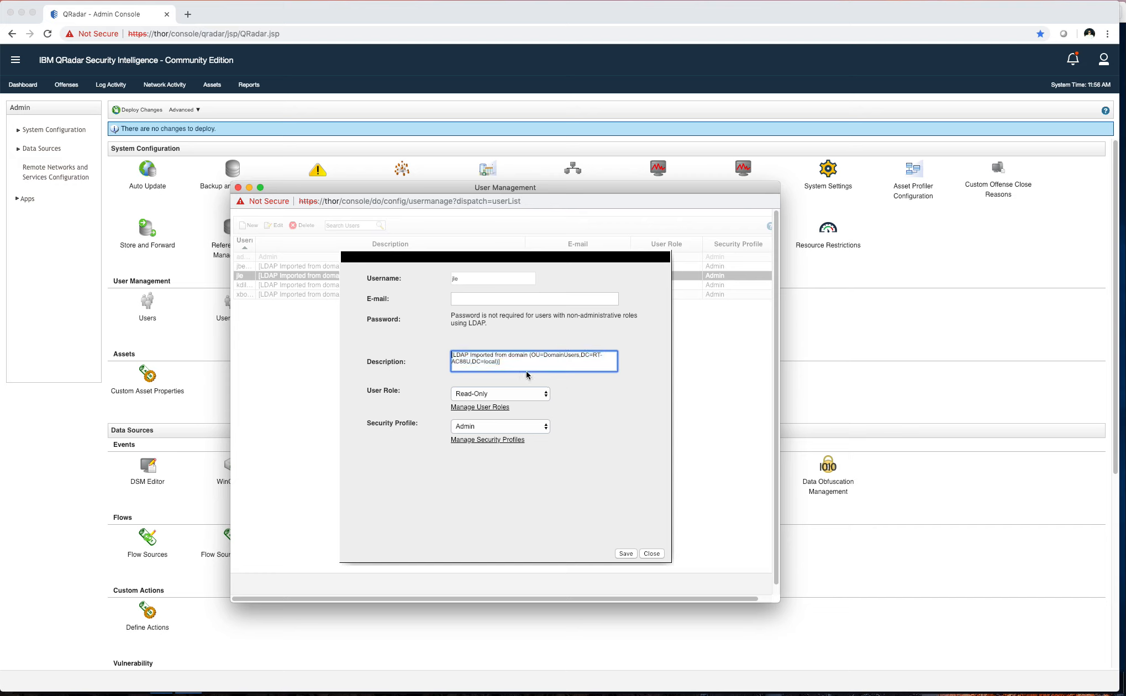
Confirm the Read-Only role and Admin security profile unchanged, then close User Management
click(468, 426)
click(566, 435)
click(508, 392)
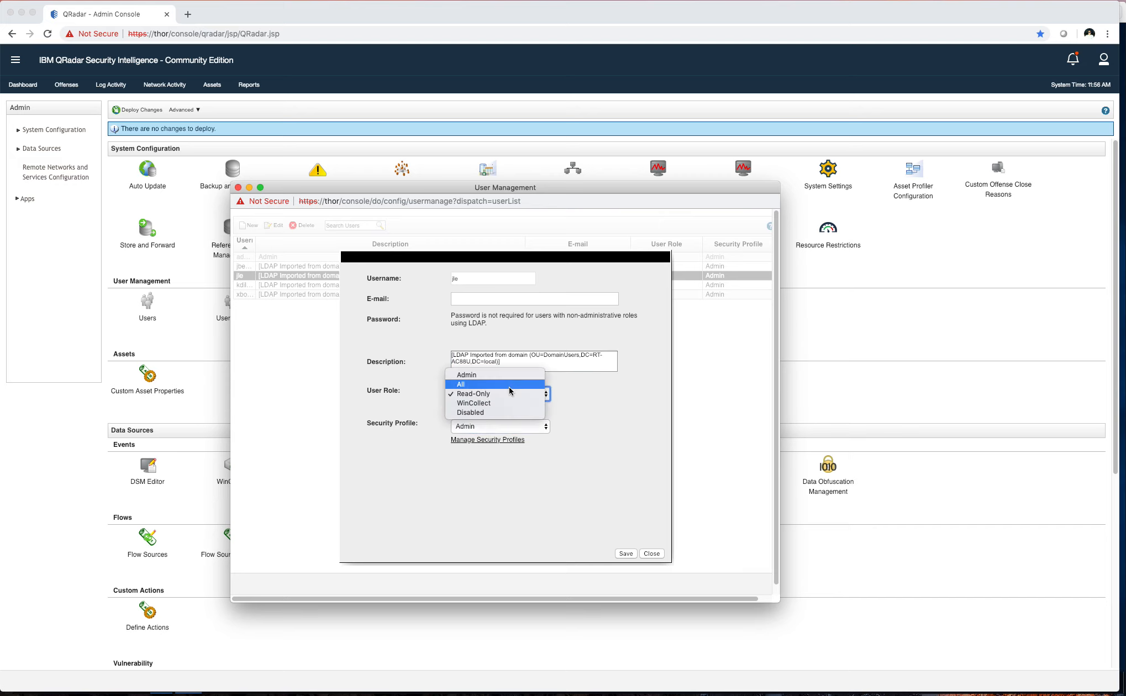
click(593, 393)
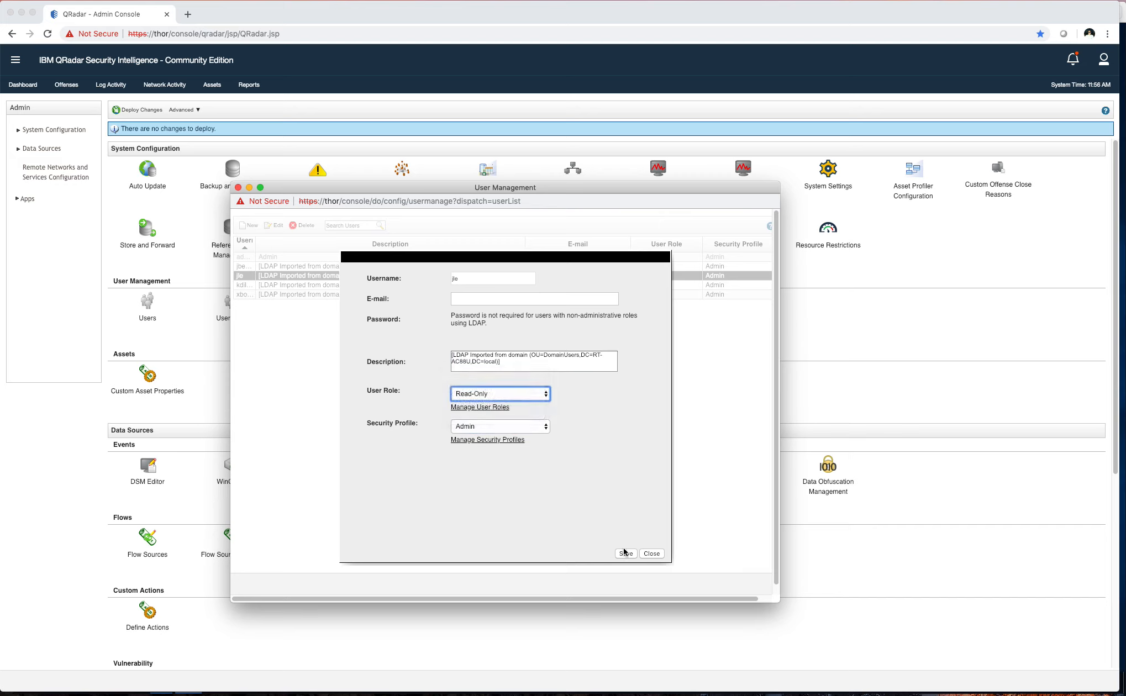
click(645, 553)
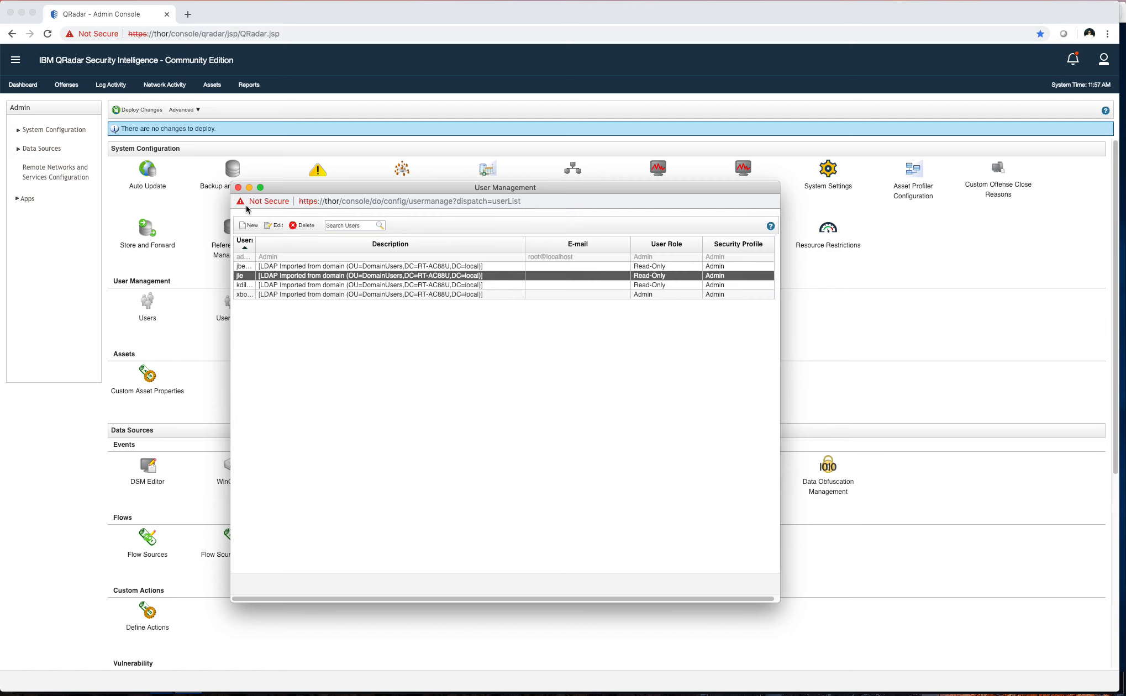
click(238, 187)
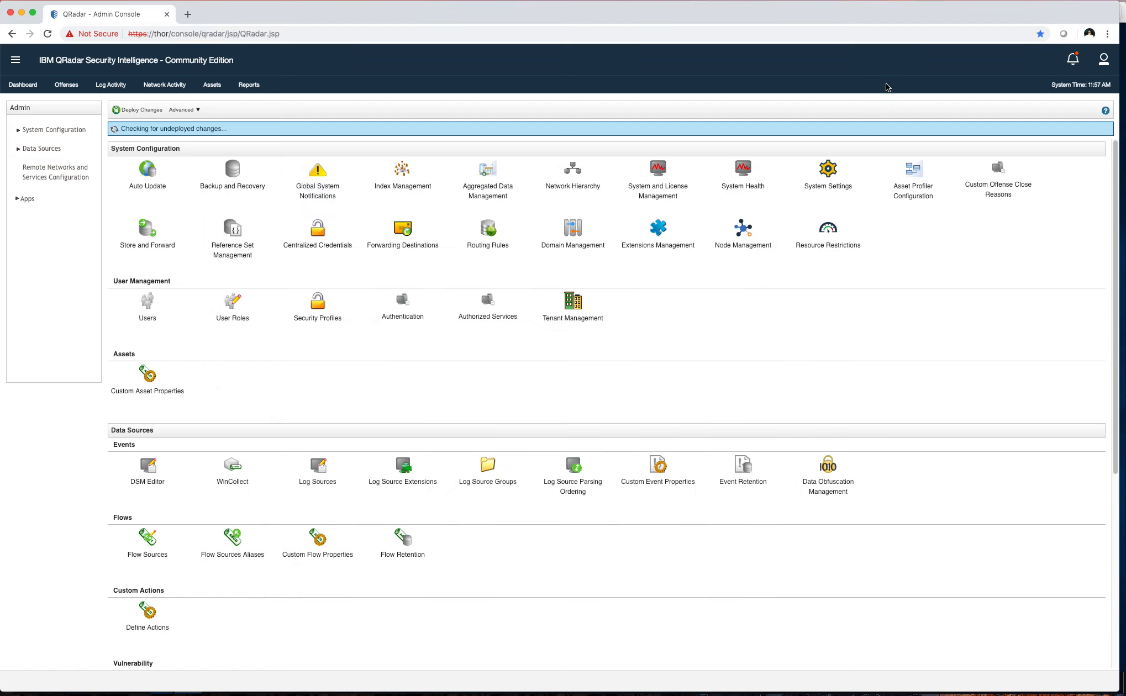